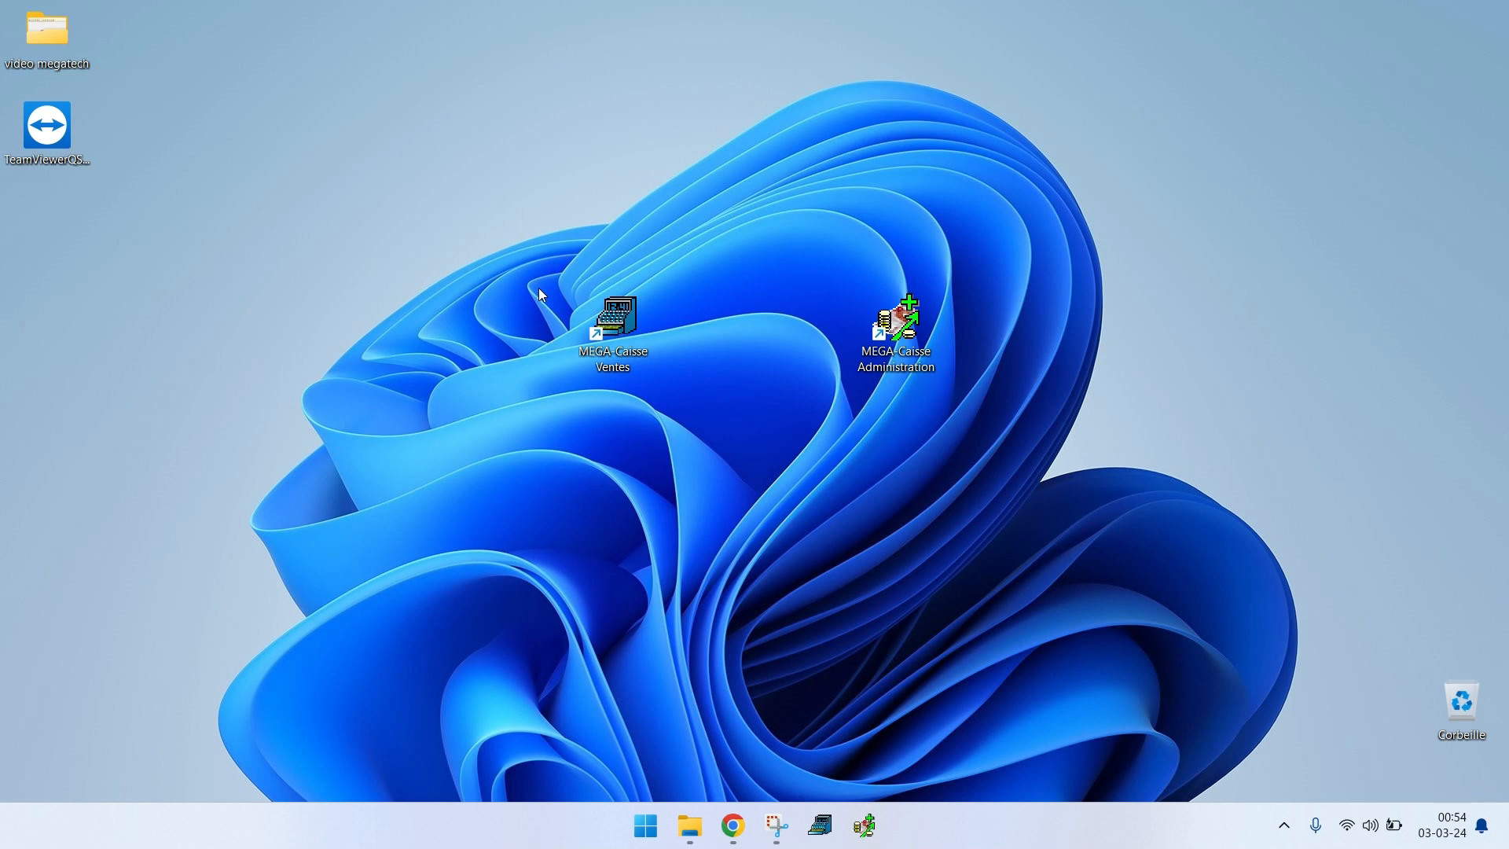
# Launch MEGA-Caisse Ventes from the desktop and continue with the demo version
pyautogui.moveTo(514, 226); pyautogui.dragTo(746, 426)
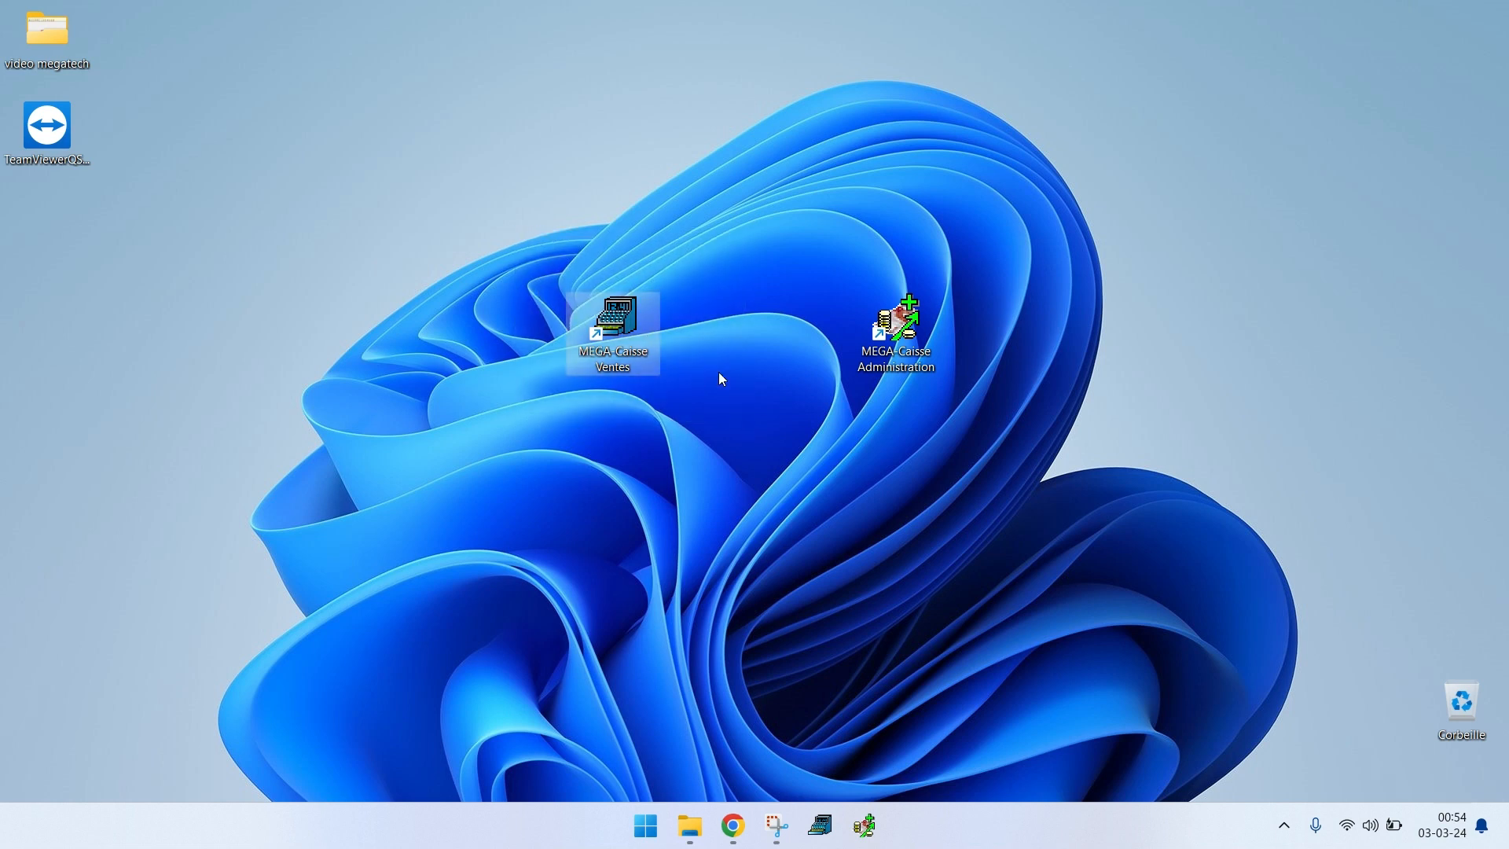
pyautogui.doubleClick(625, 319)
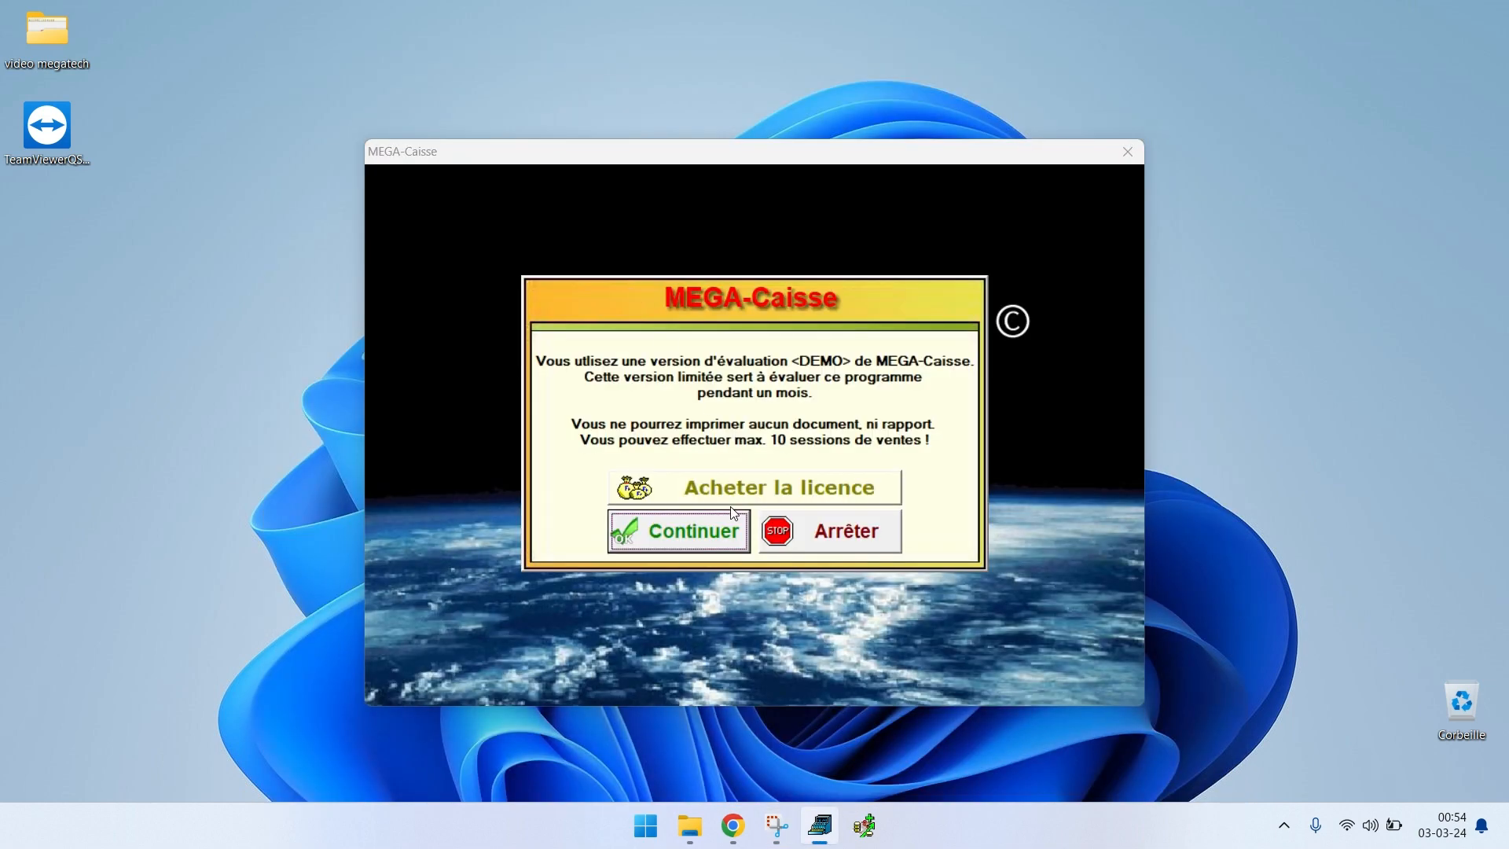
pyautogui.click(718, 528)
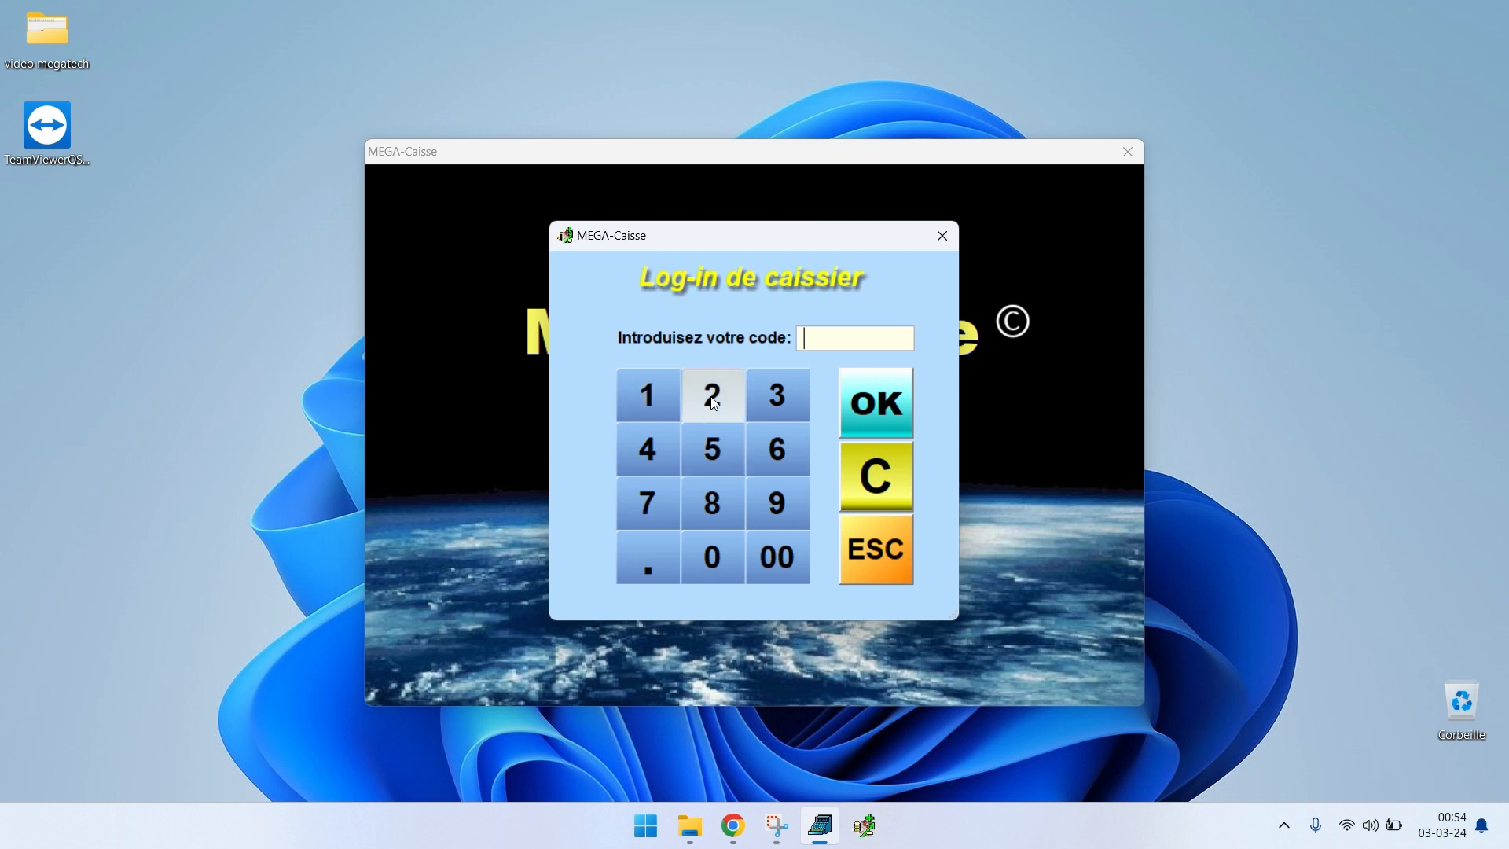
# Log in with the cashier code and create a new sales session dated 03/03/2024
pyautogui.click(655, 399)
pyautogui.click(844, 405)
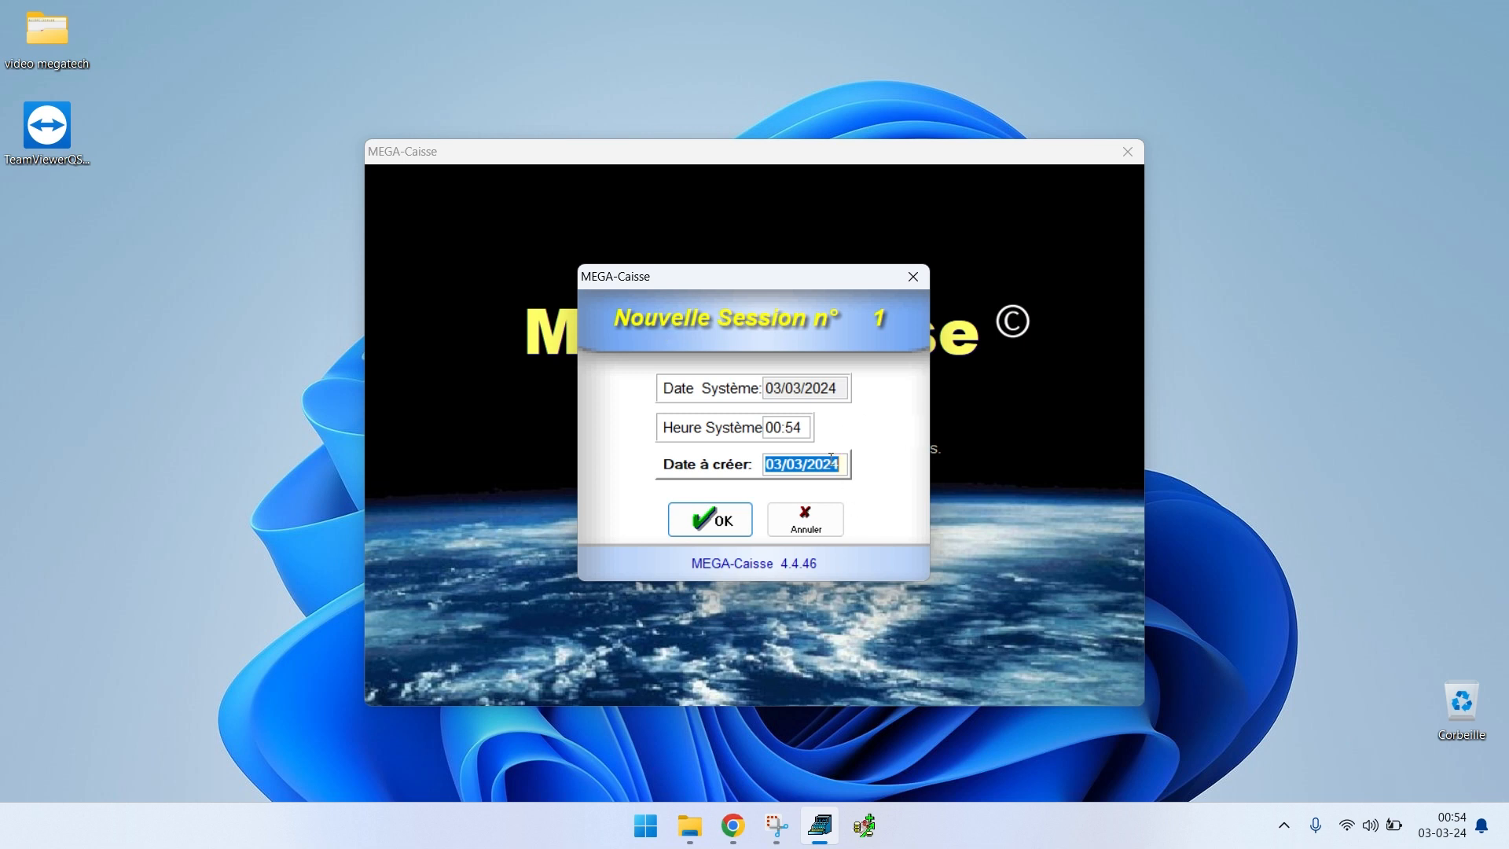
pyautogui.click(737, 525)
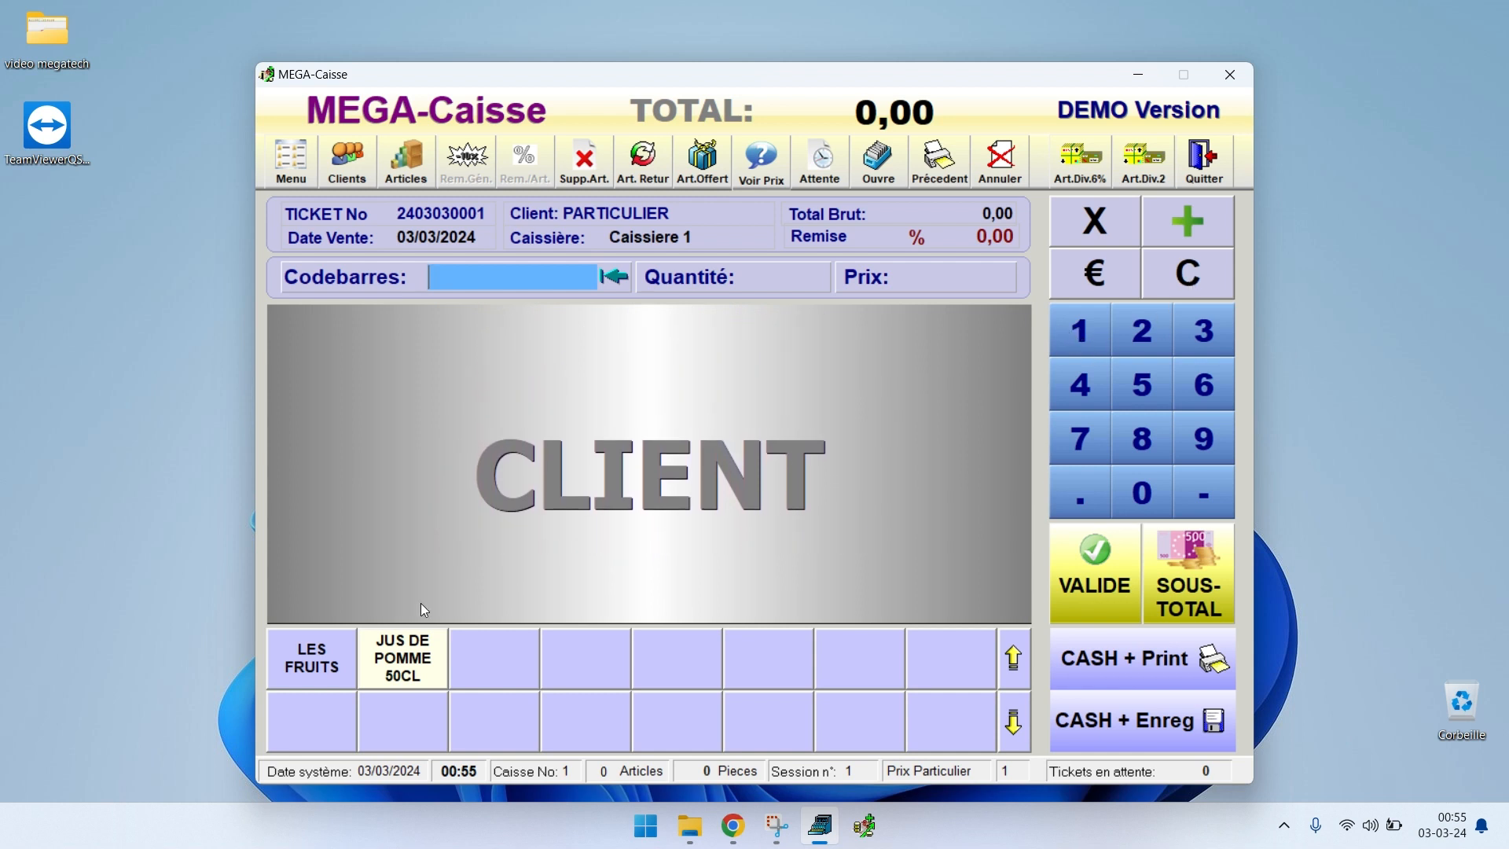
# Add one JUS DE POMME 50CL to the ticket, plus POMME from the LES FRUITS group with a weight of 6
pyautogui.click(427, 649)
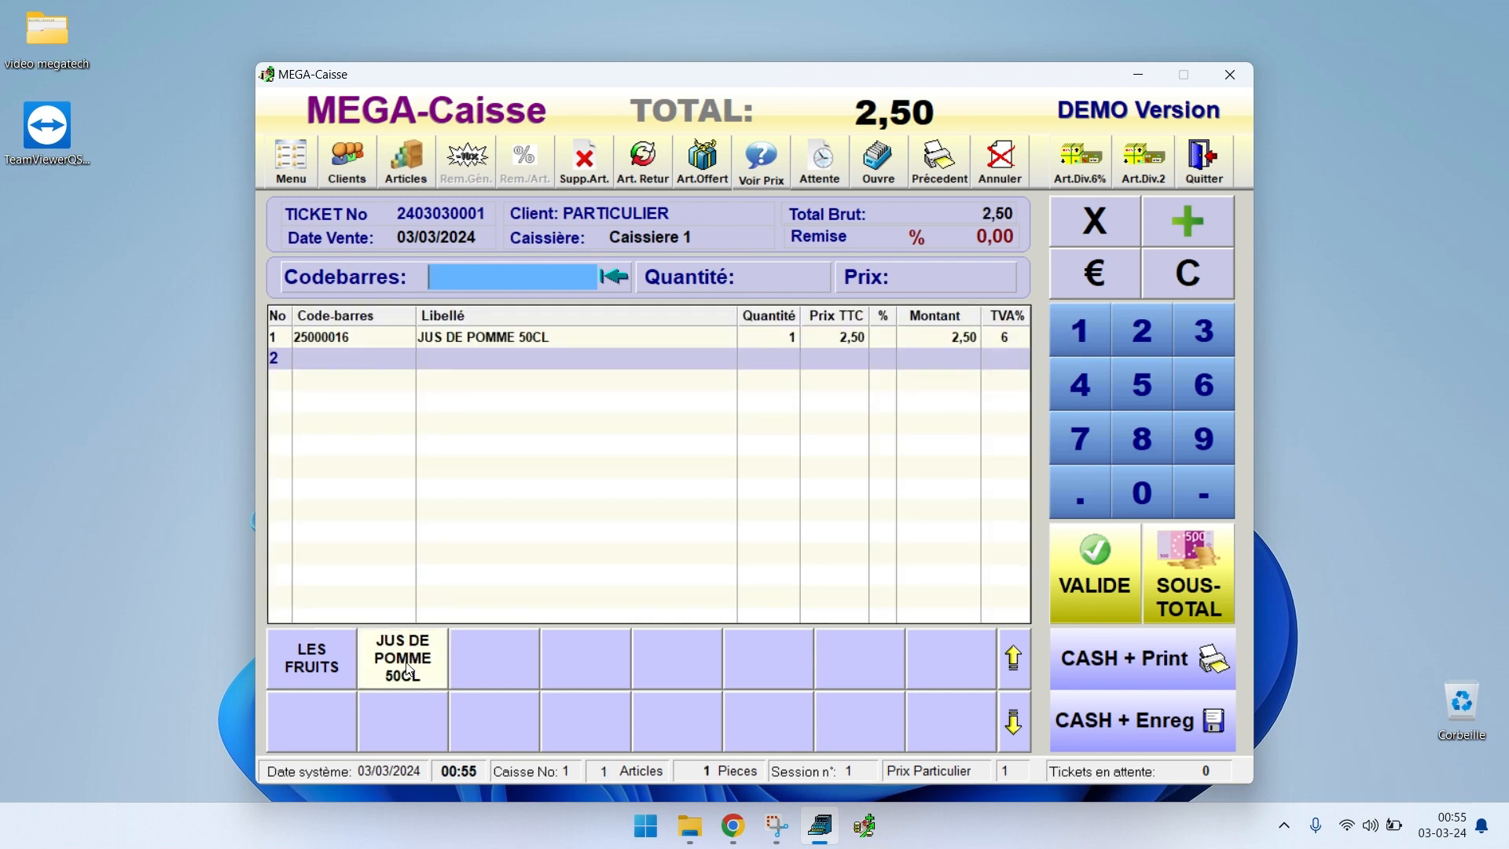
pyautogui.click(316, 667)
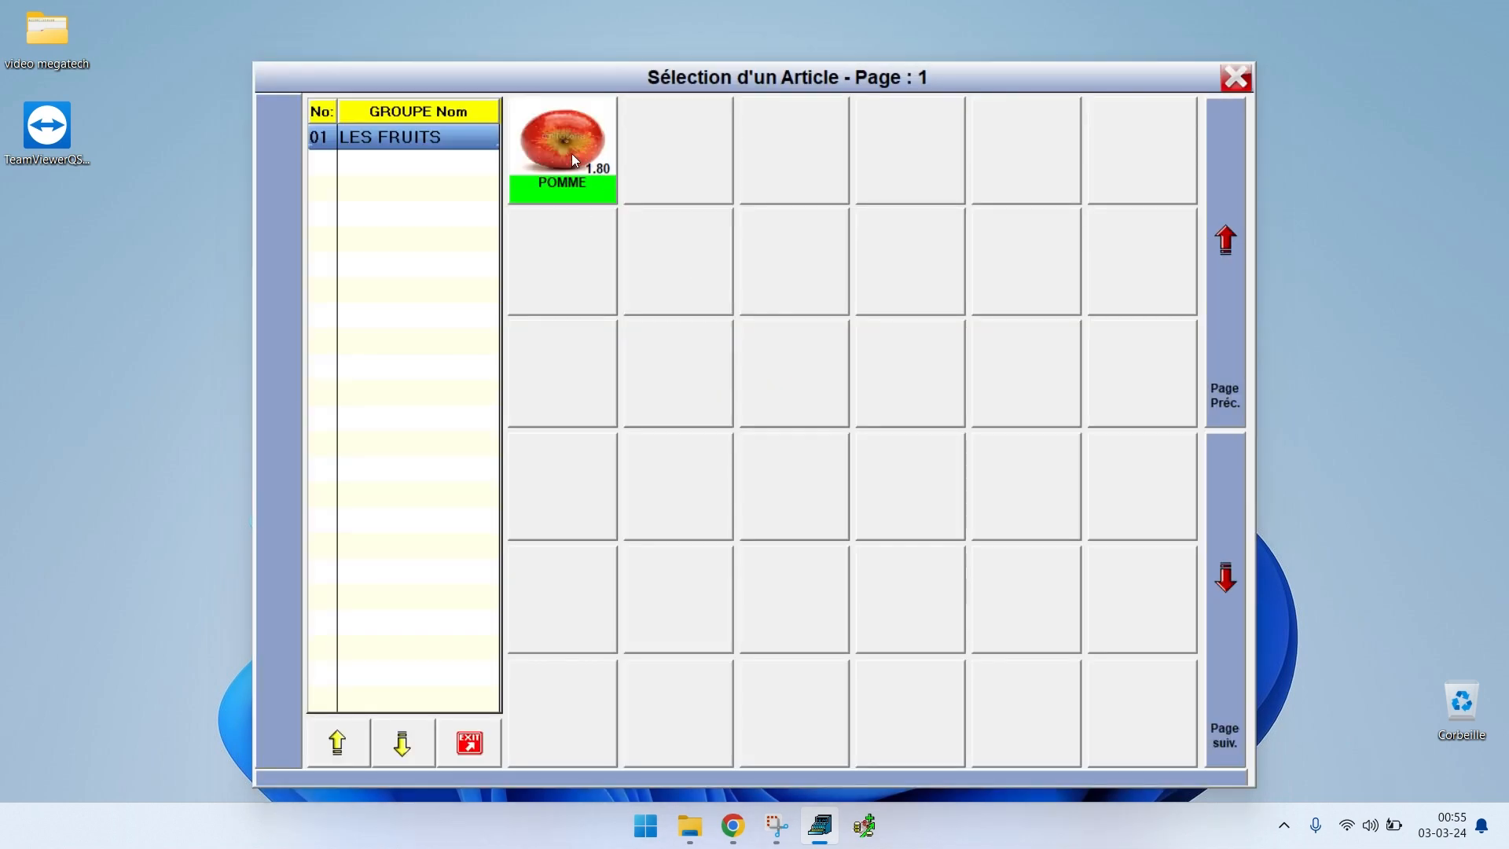
pyautogui.click(573, 153)
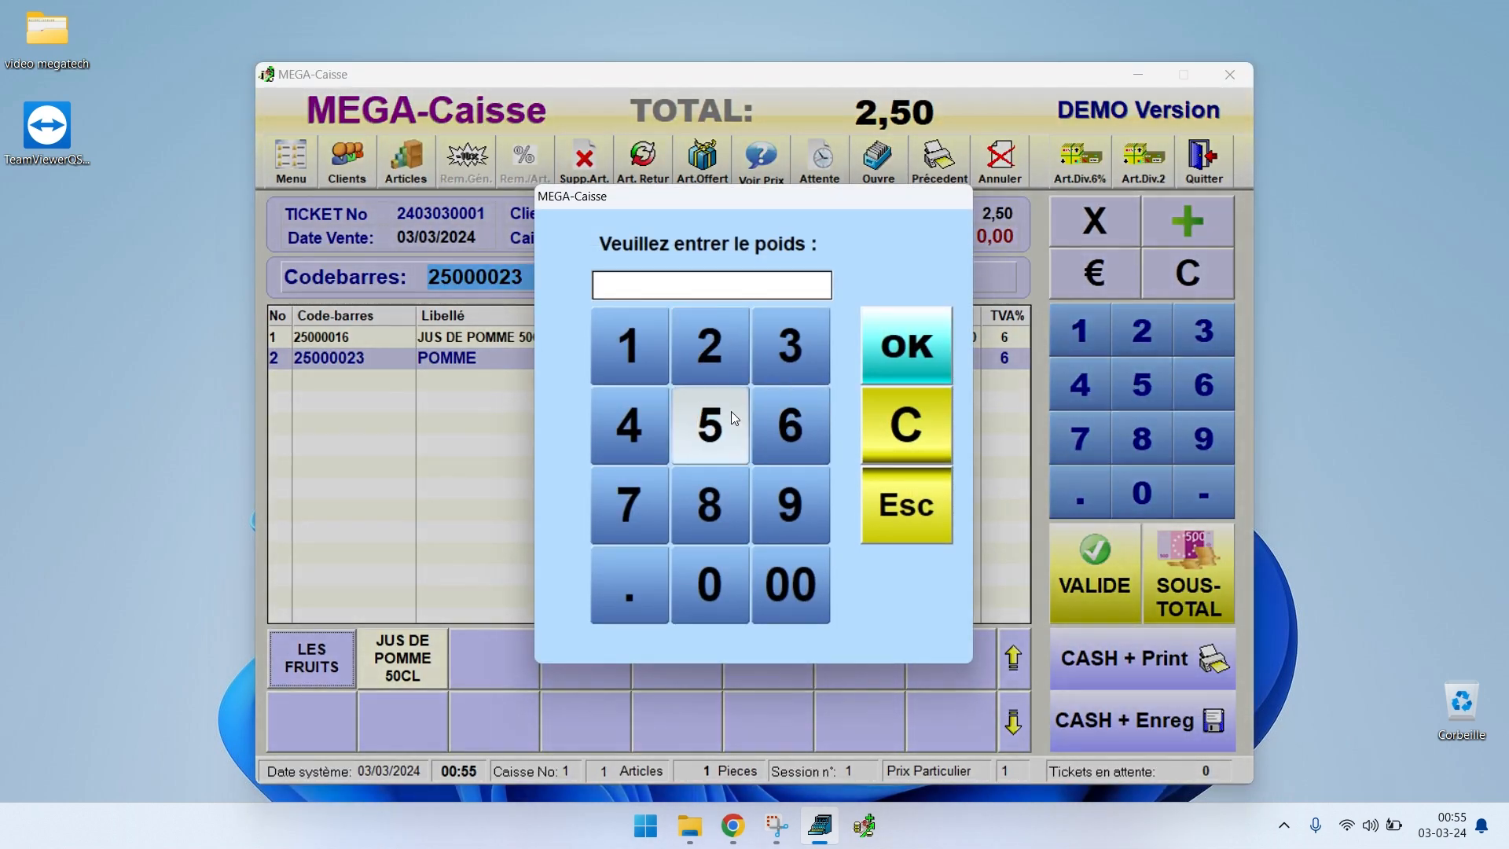
pyautogui.click(782, 429)
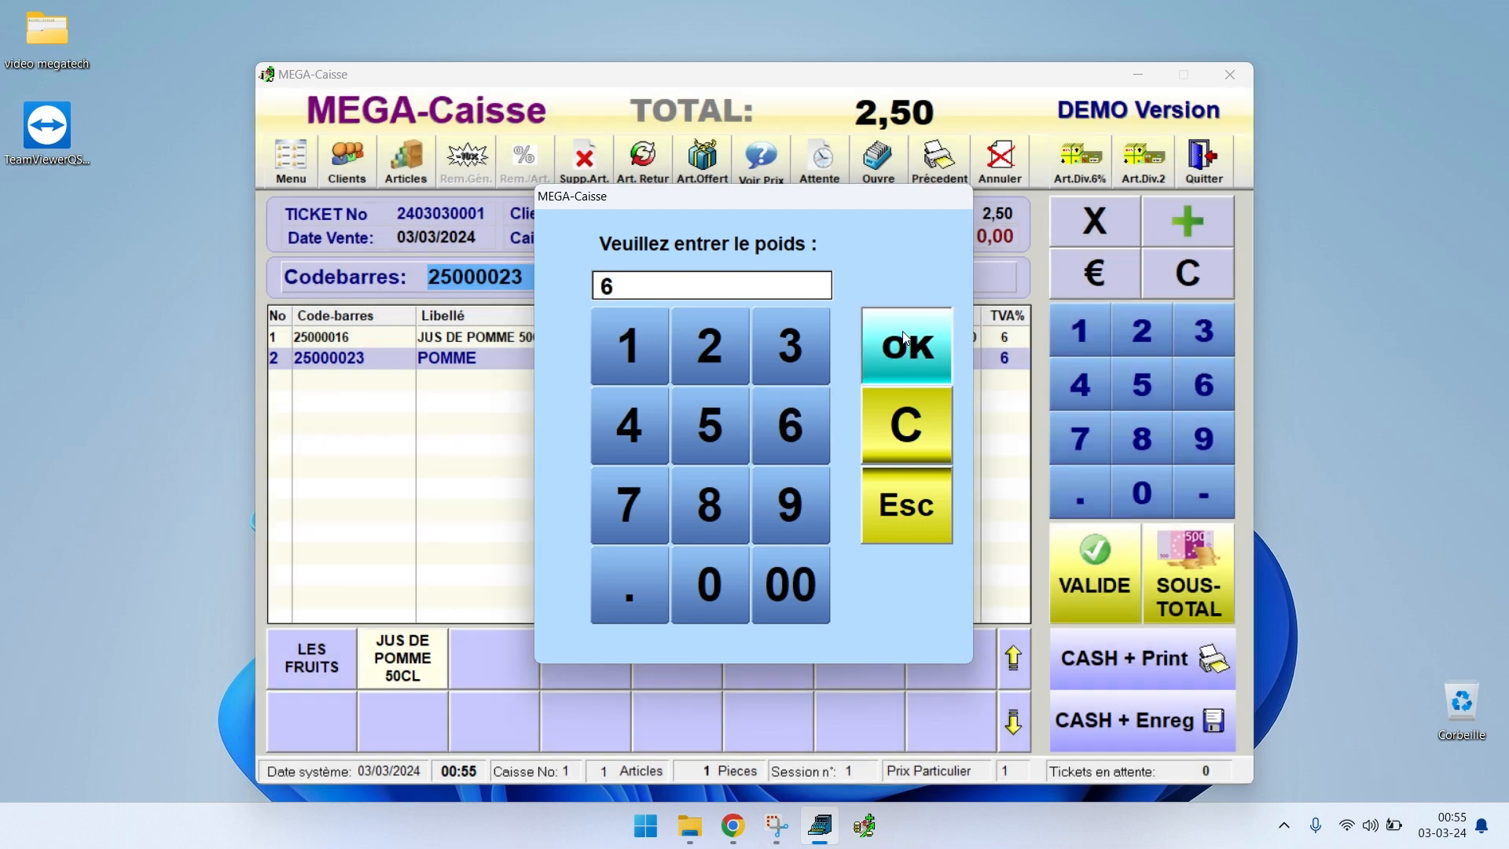
pyautogui.click(904, 342)
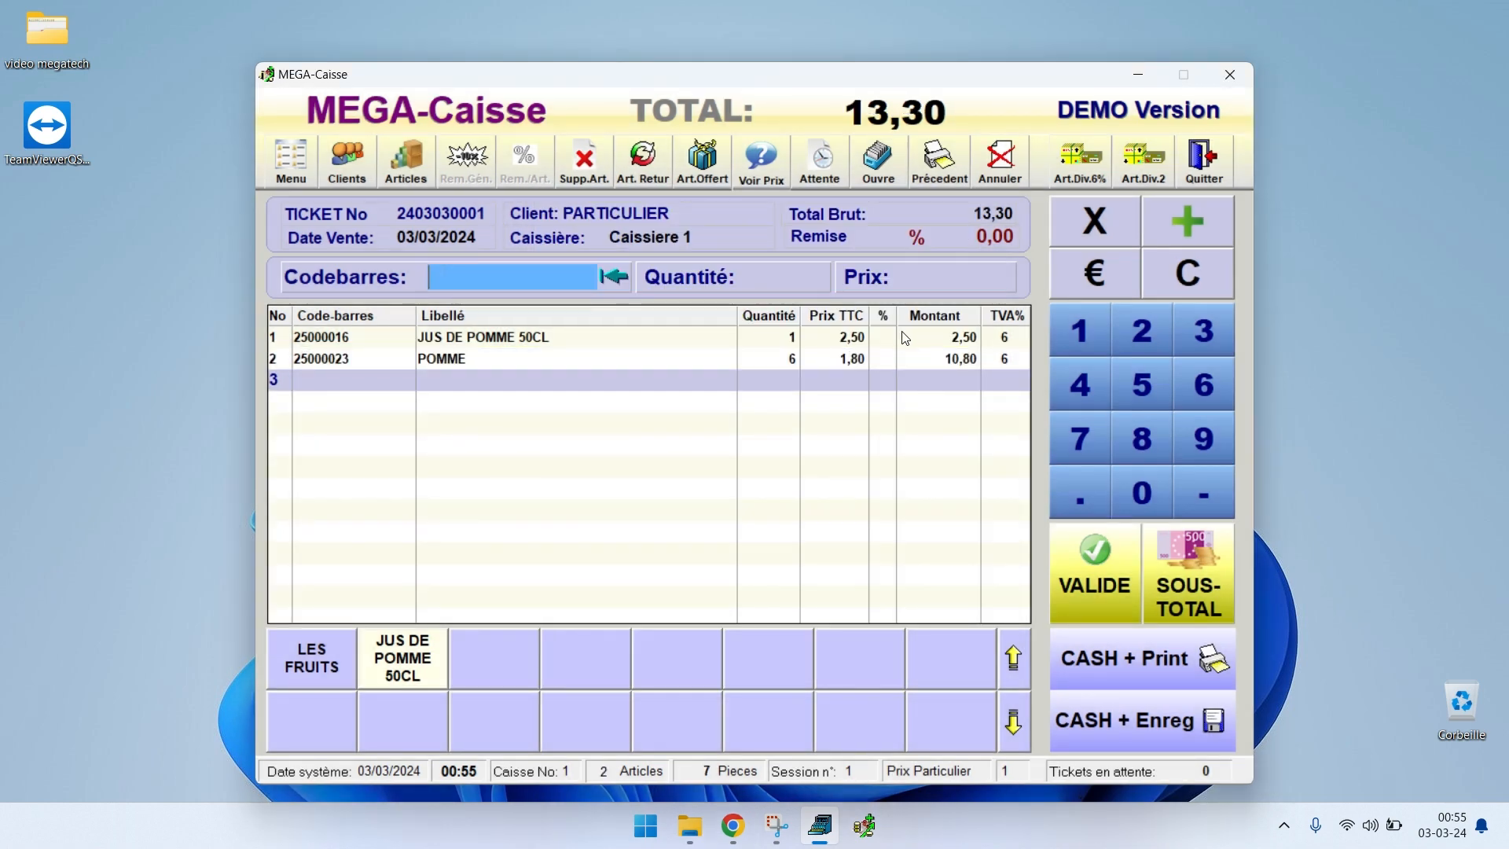
# Add a miscellaneous article at 21% VAT priced 25,00 to the ticket
pyautogui.click(1149, 331)
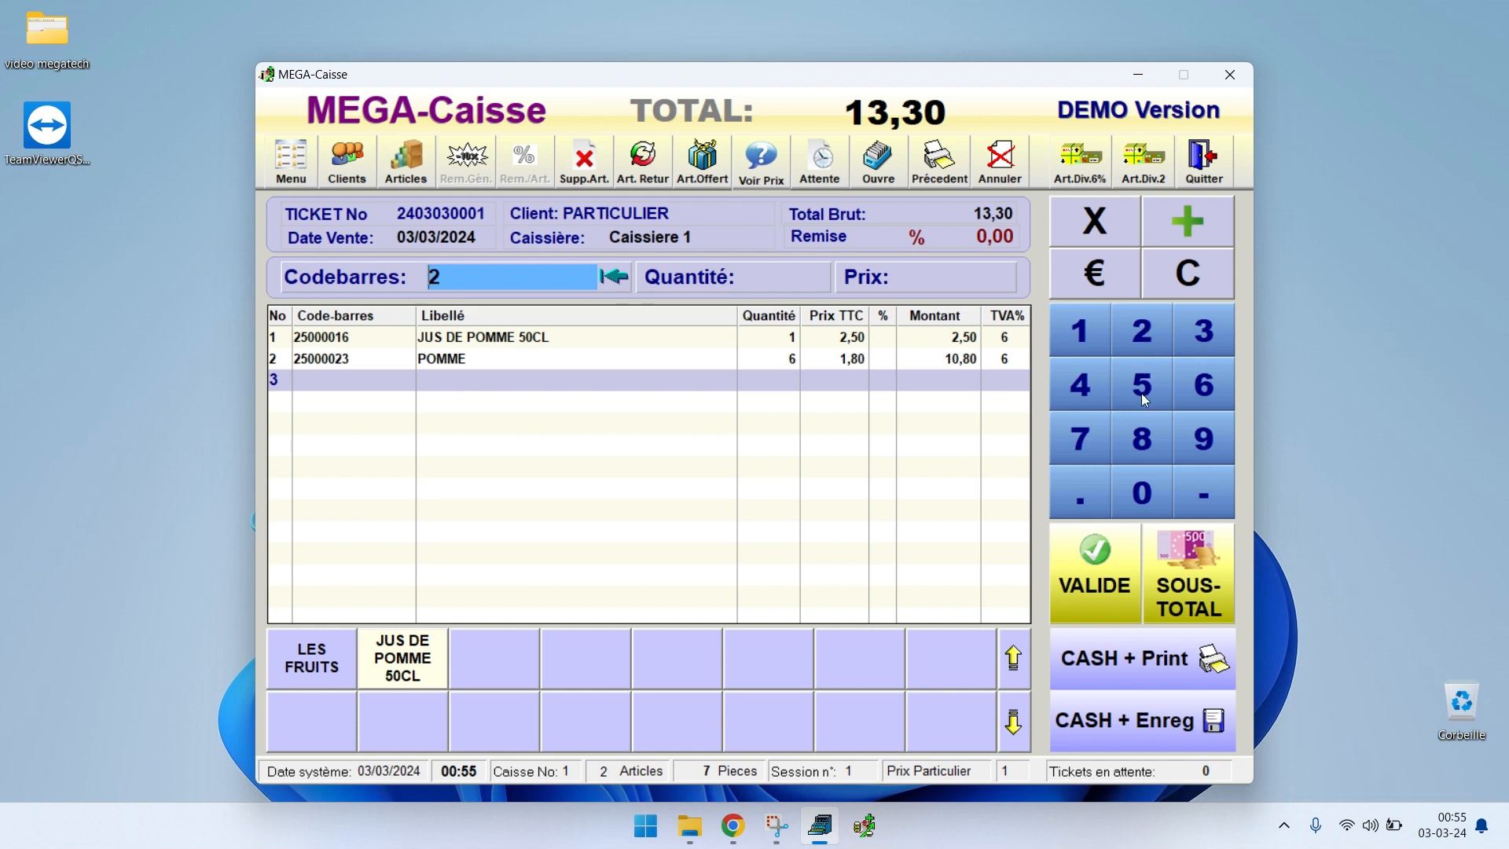
pyautogui.click(1156, 170)
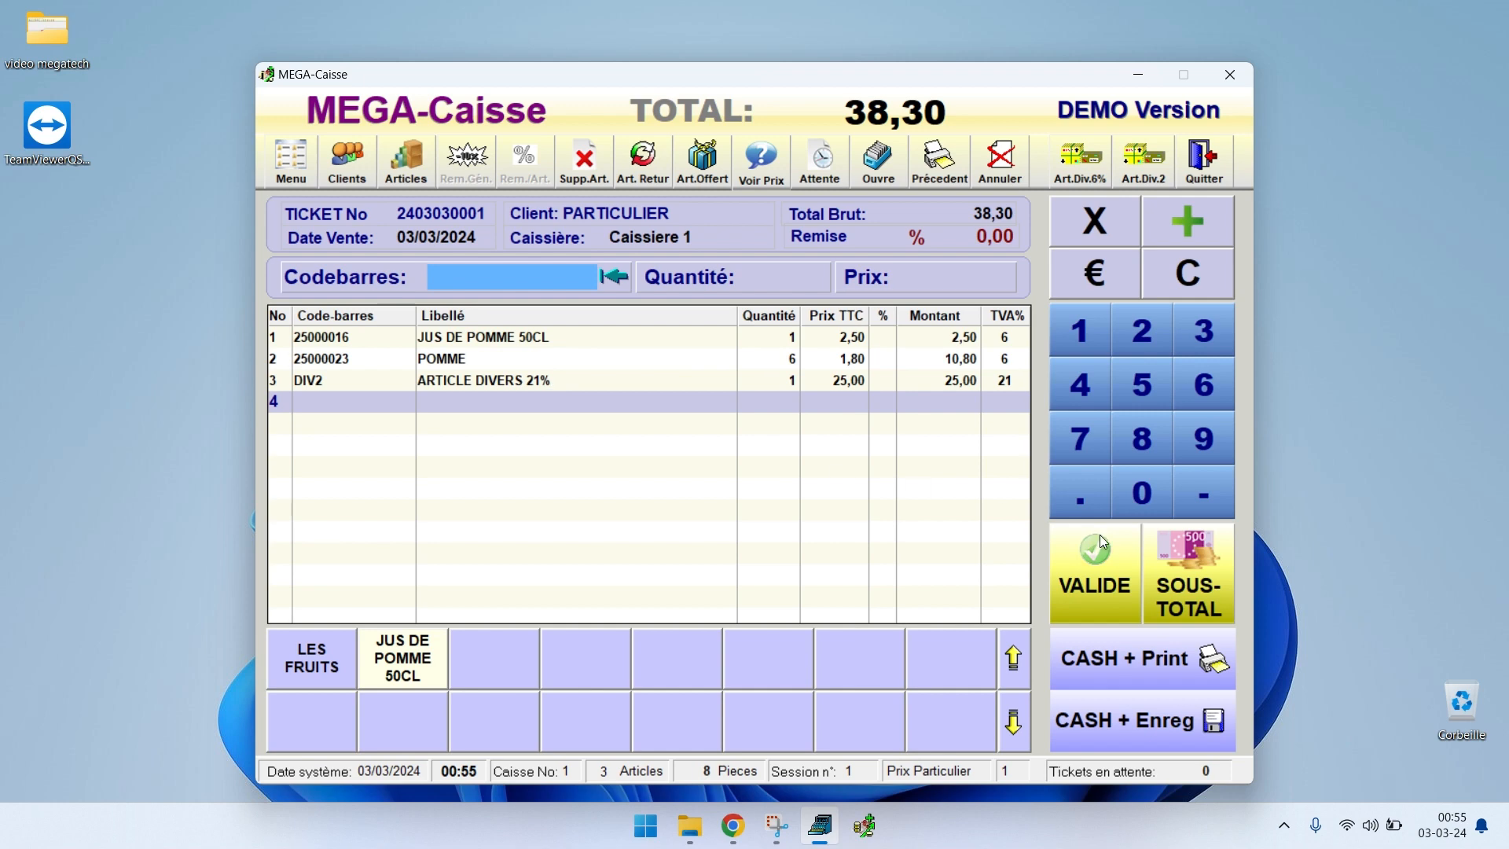
# Turn the current sale into an invoice from the payment screen and assign it to TEST CLIENT
pyautogui.click(1181, 573)
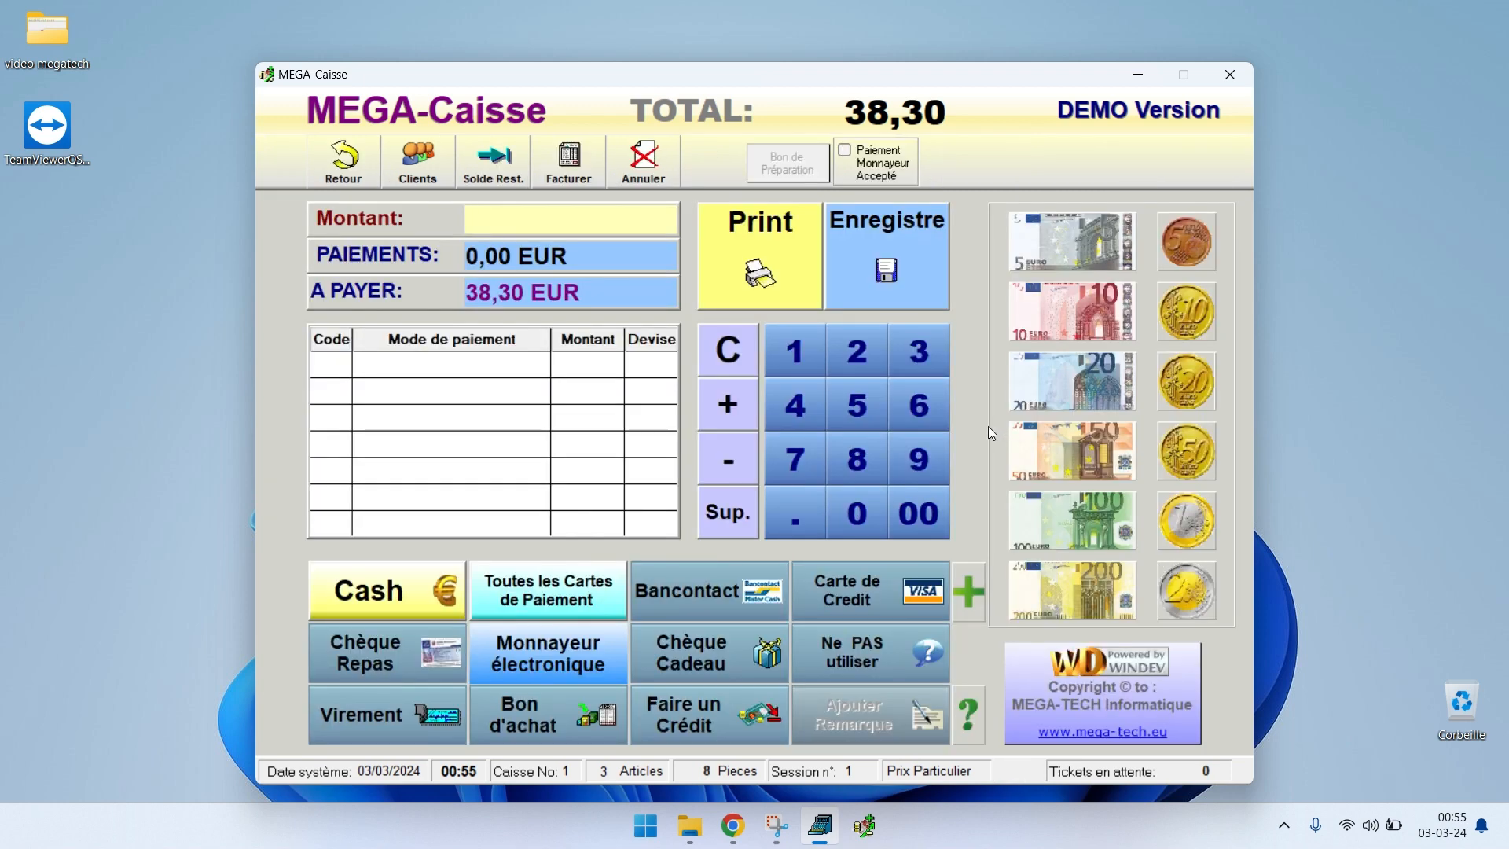
pyautogui.click(594, 177)
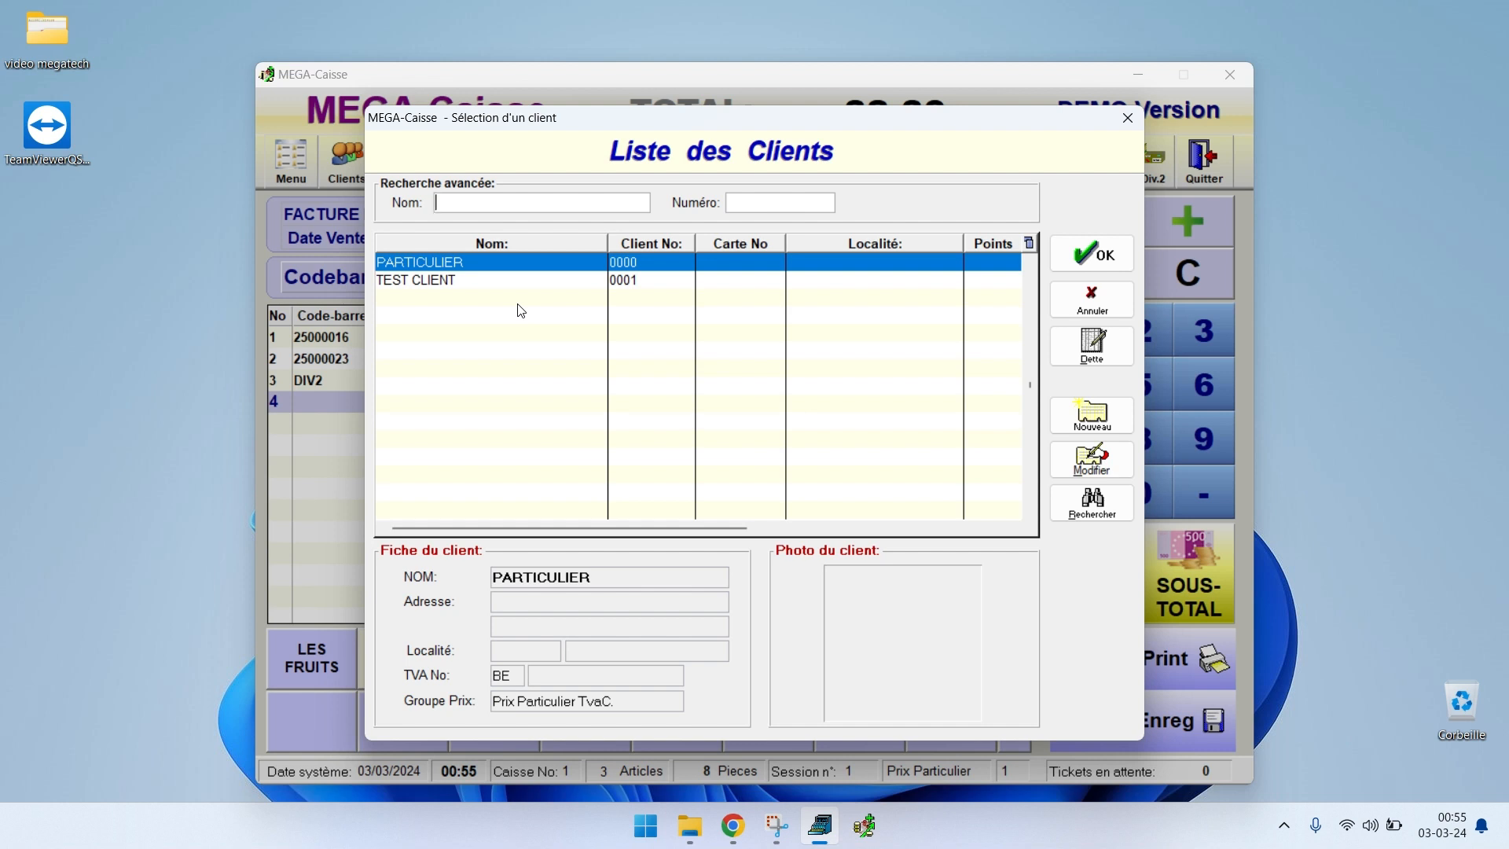
pyautogui.click(554, 280)
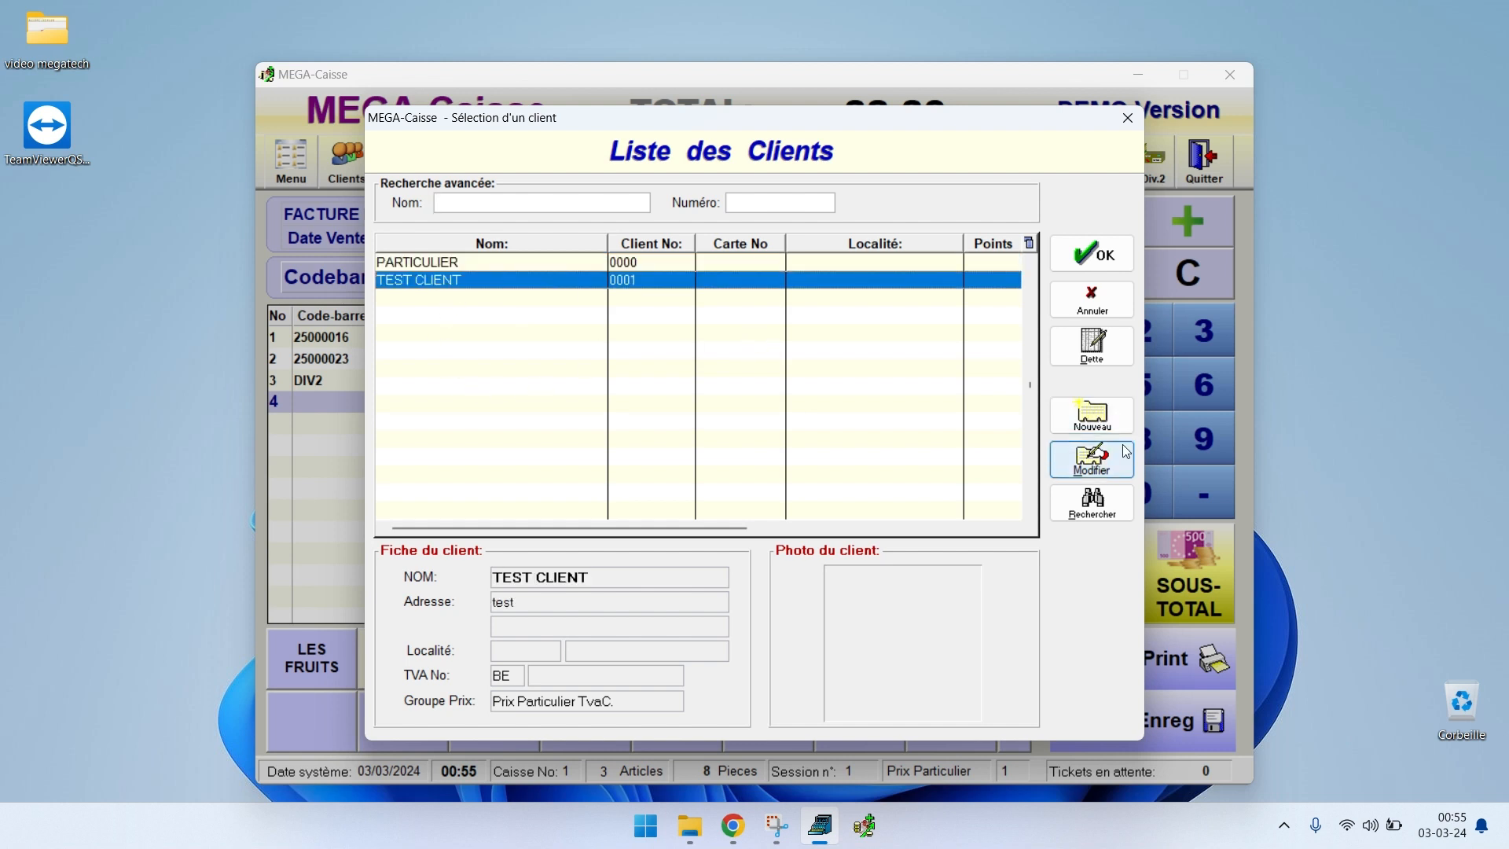
pyautogui.click(1094, 416)
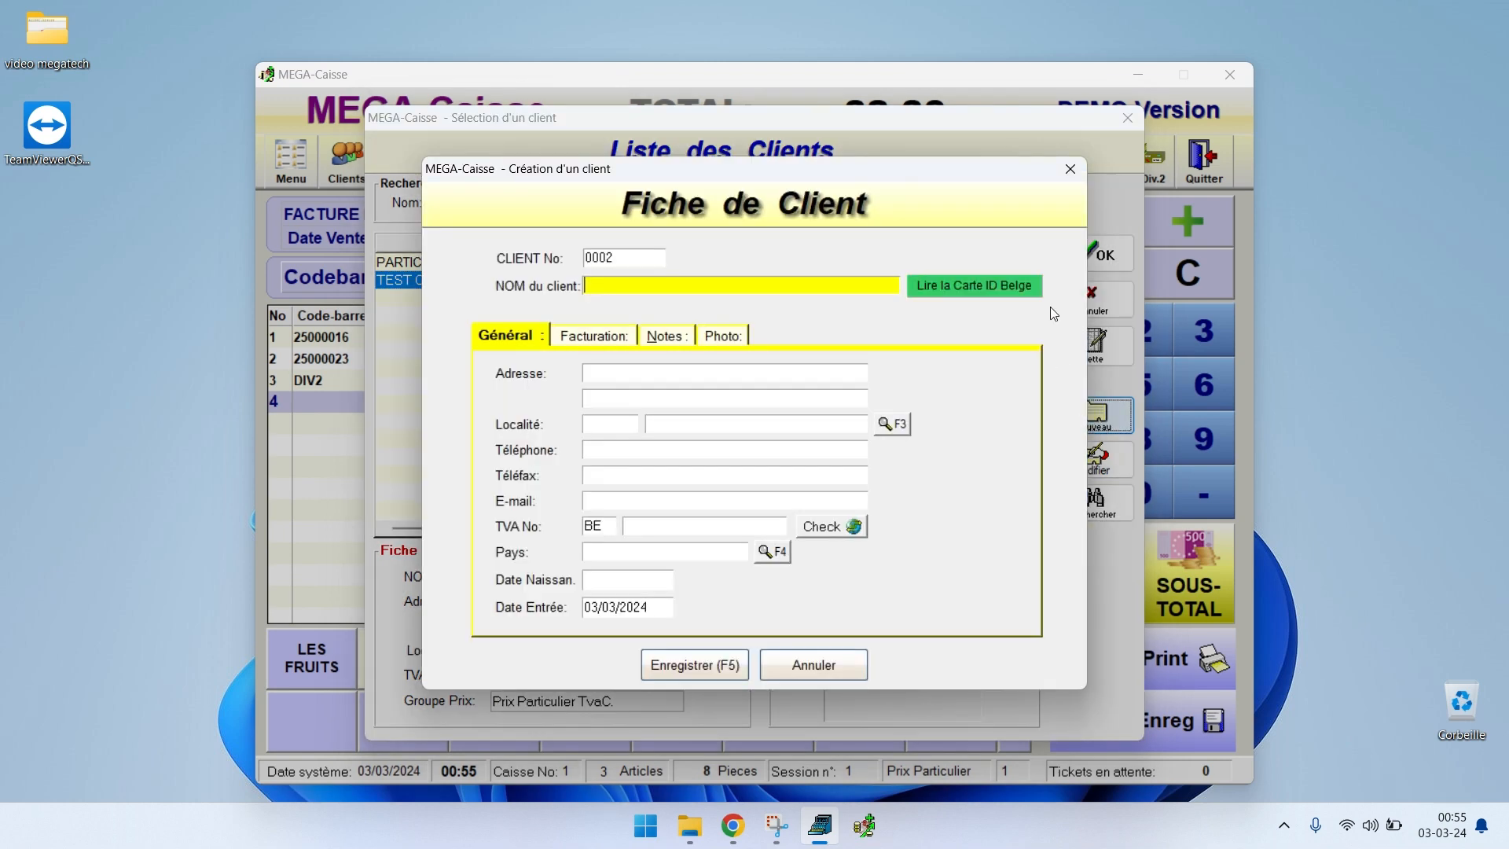
pyautogui.click(1077, 168)
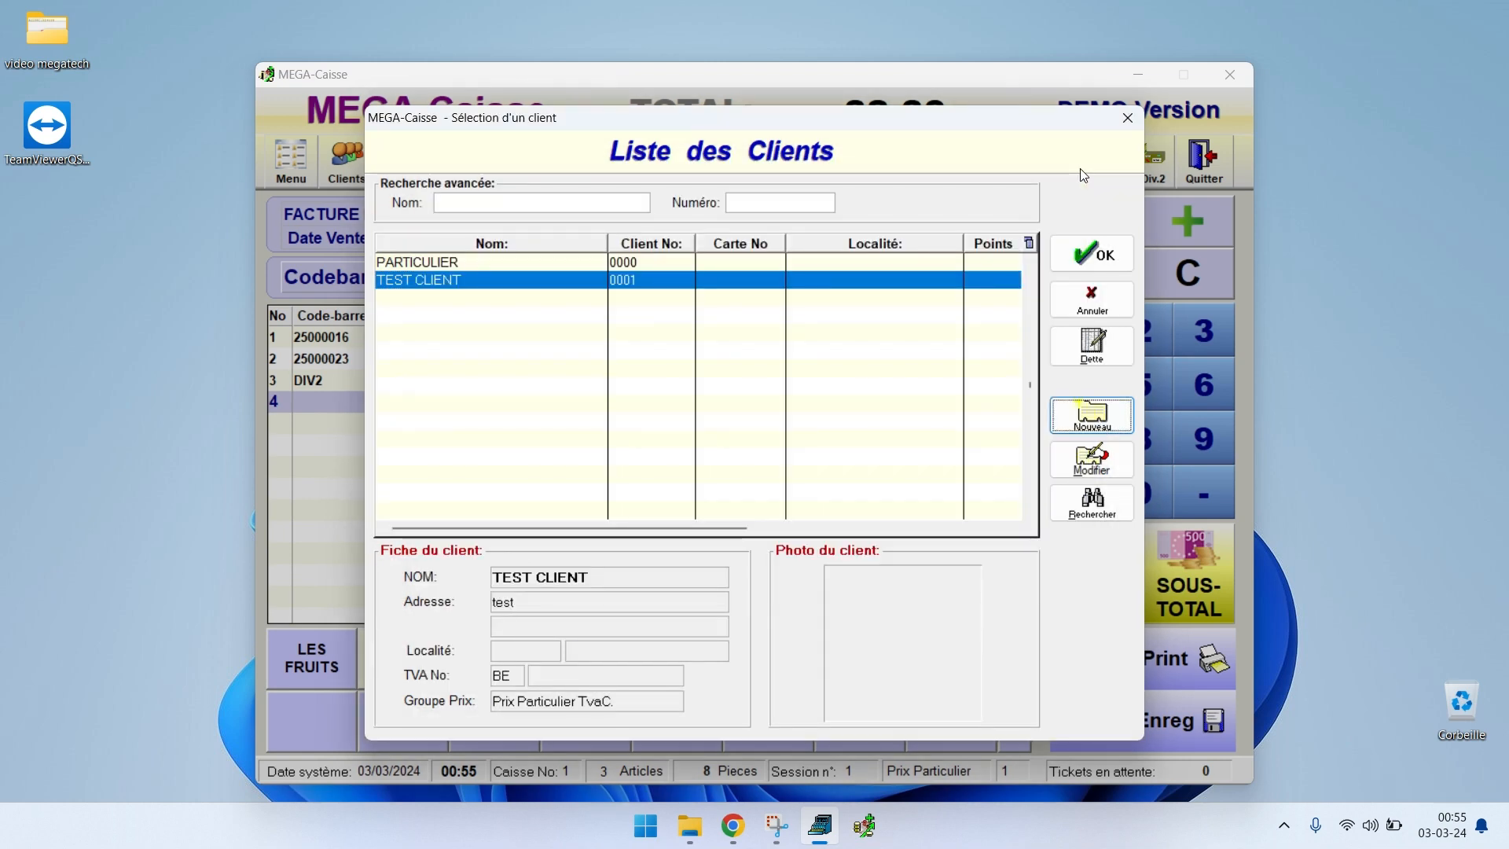
pyautogui.doubleClick(458, 281)
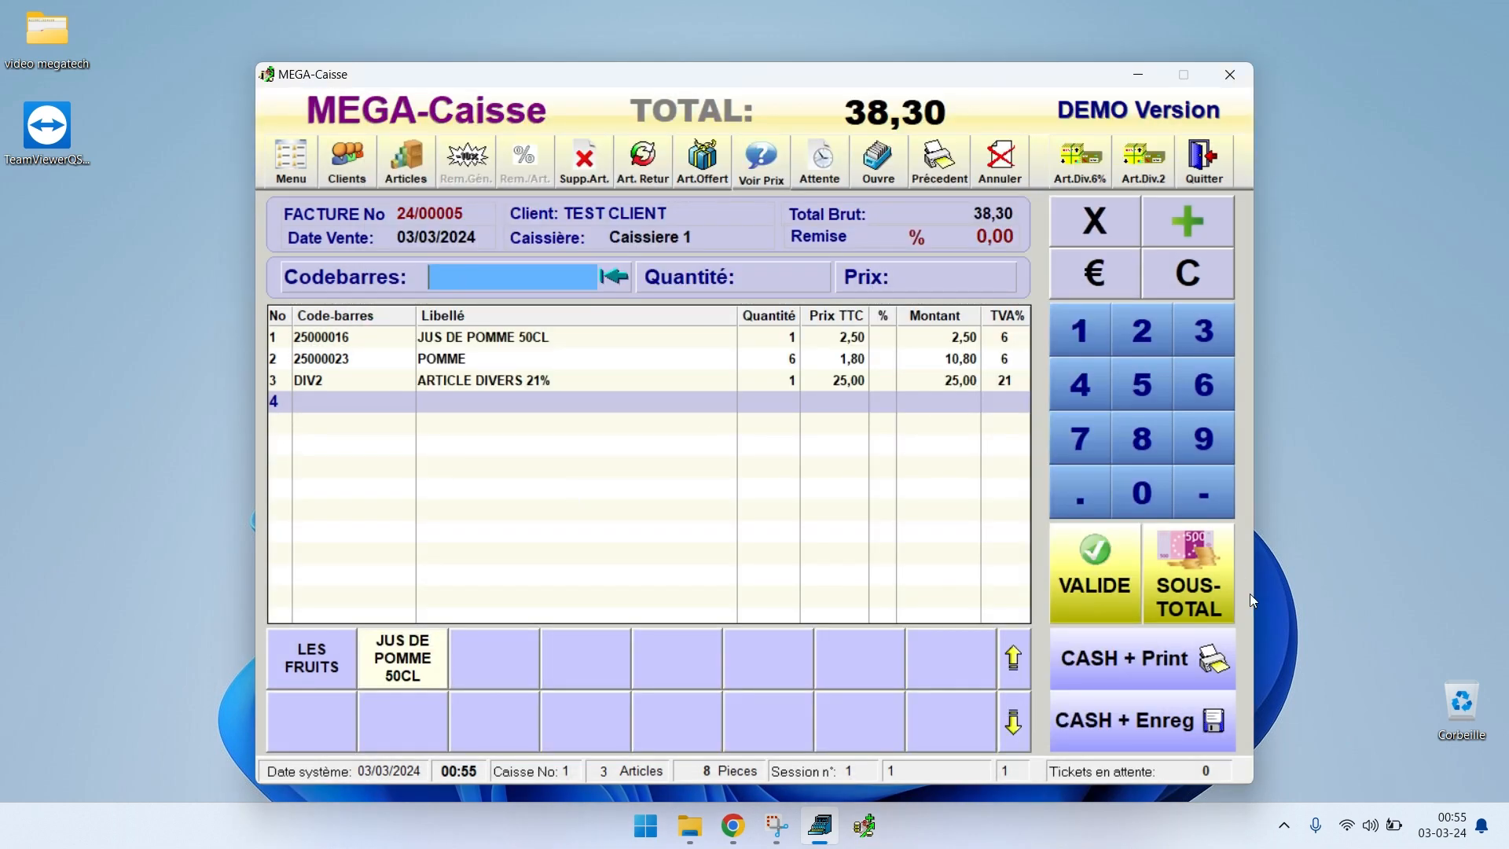
# Settle the full invoice amount by Bancontact and save the sale without printing
pyautogui.click(1195, 582)
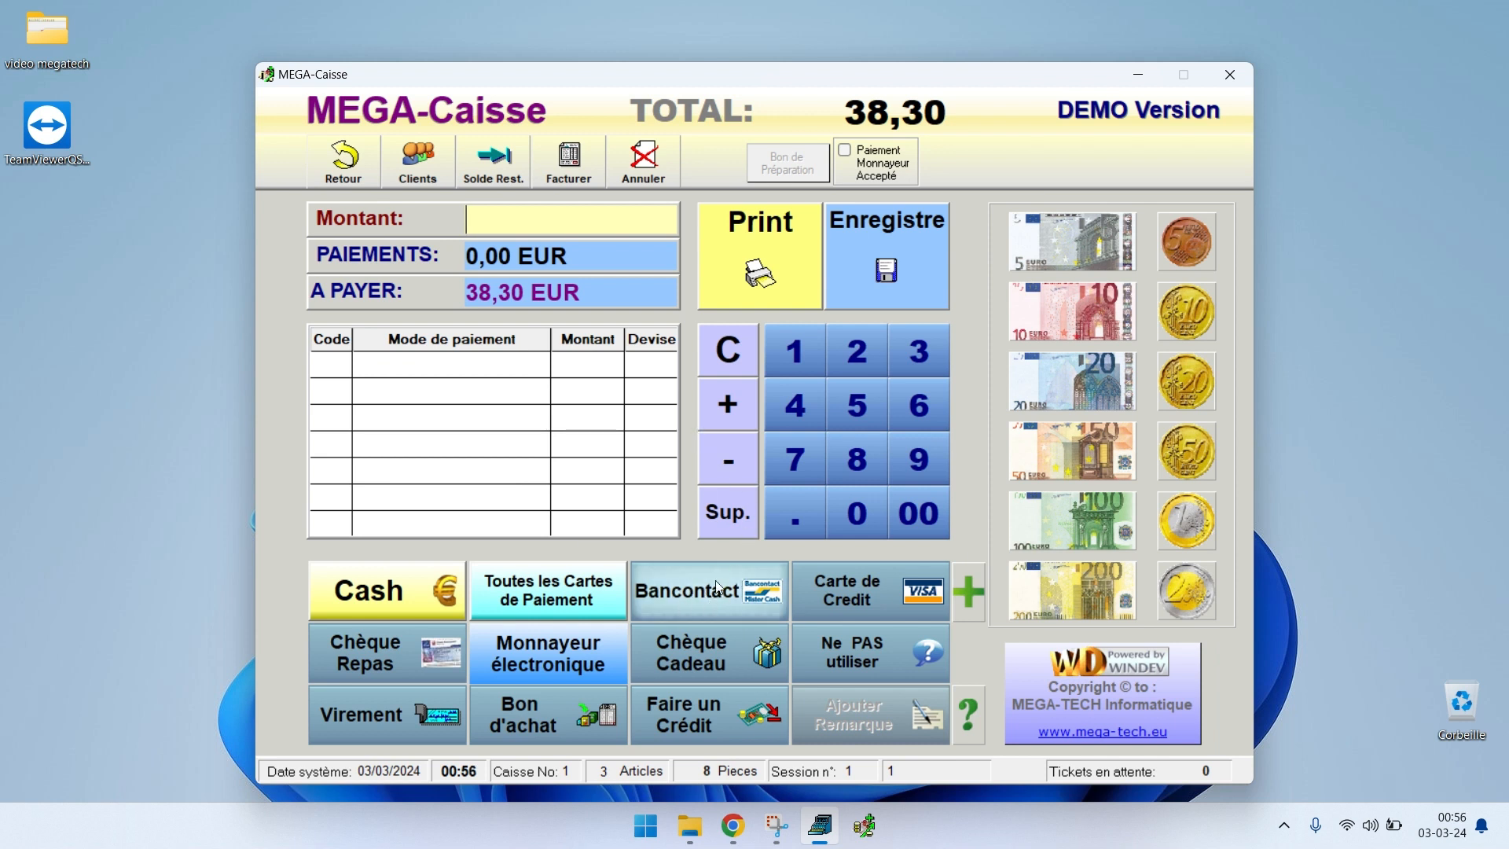
pyautogui.click(729, 597)
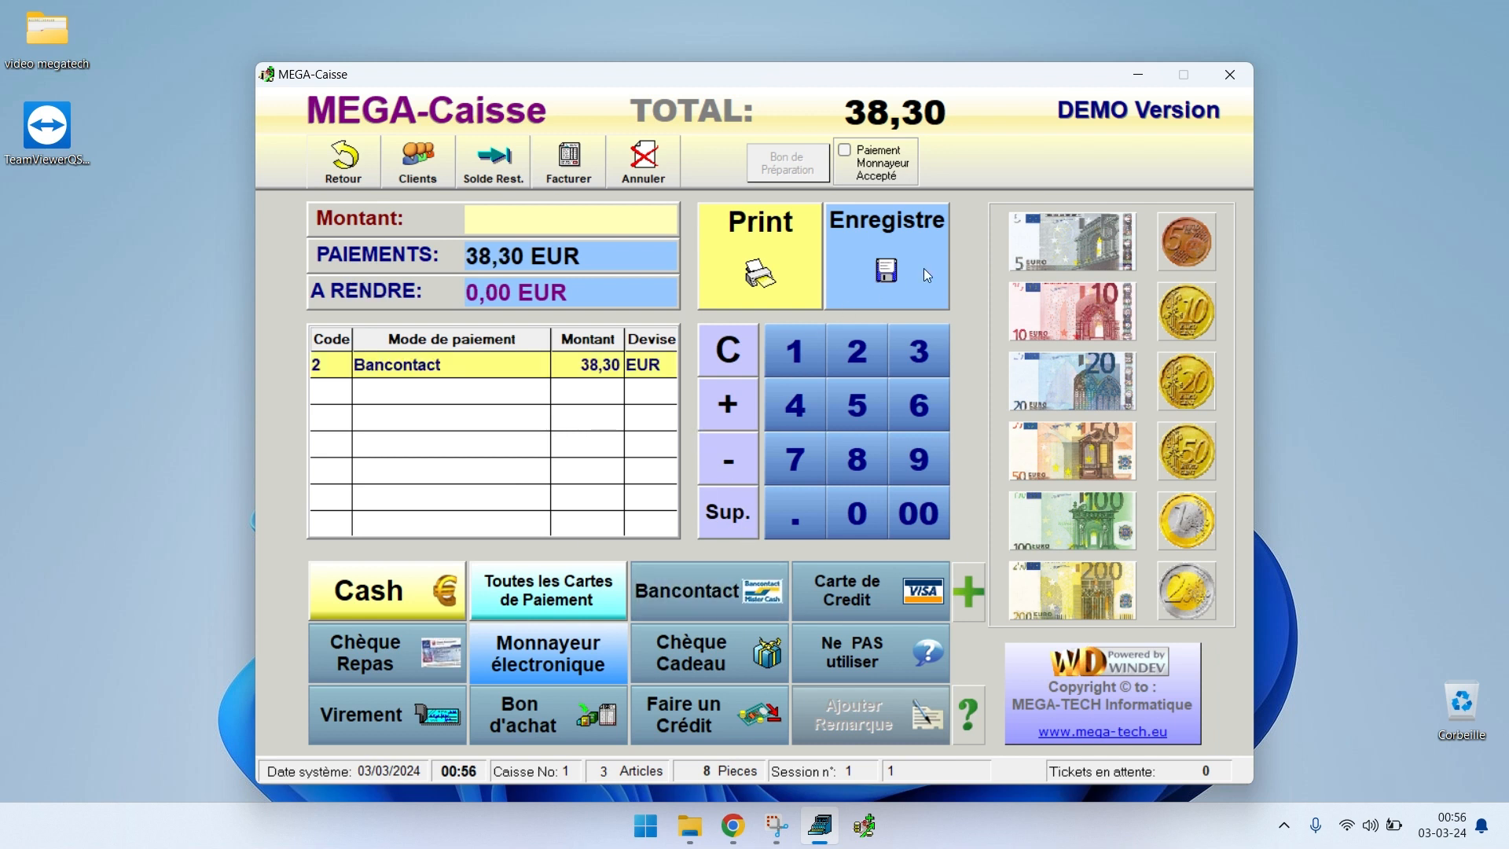
pyautogui.click(888, 274)
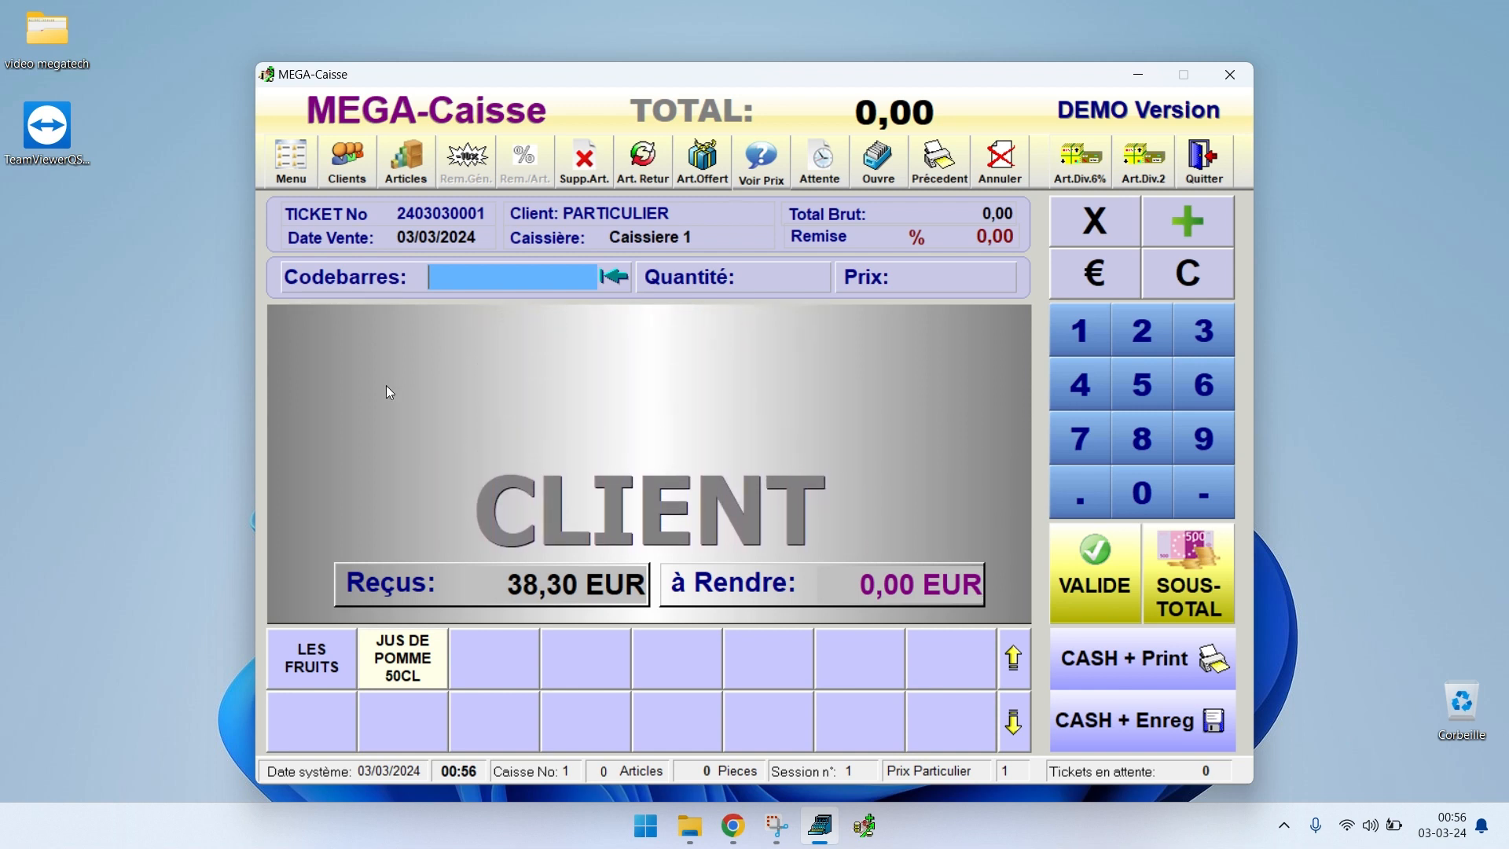
# Open the administration module and log in as ADMIN with the account password
pyautogui.click(297, 165)
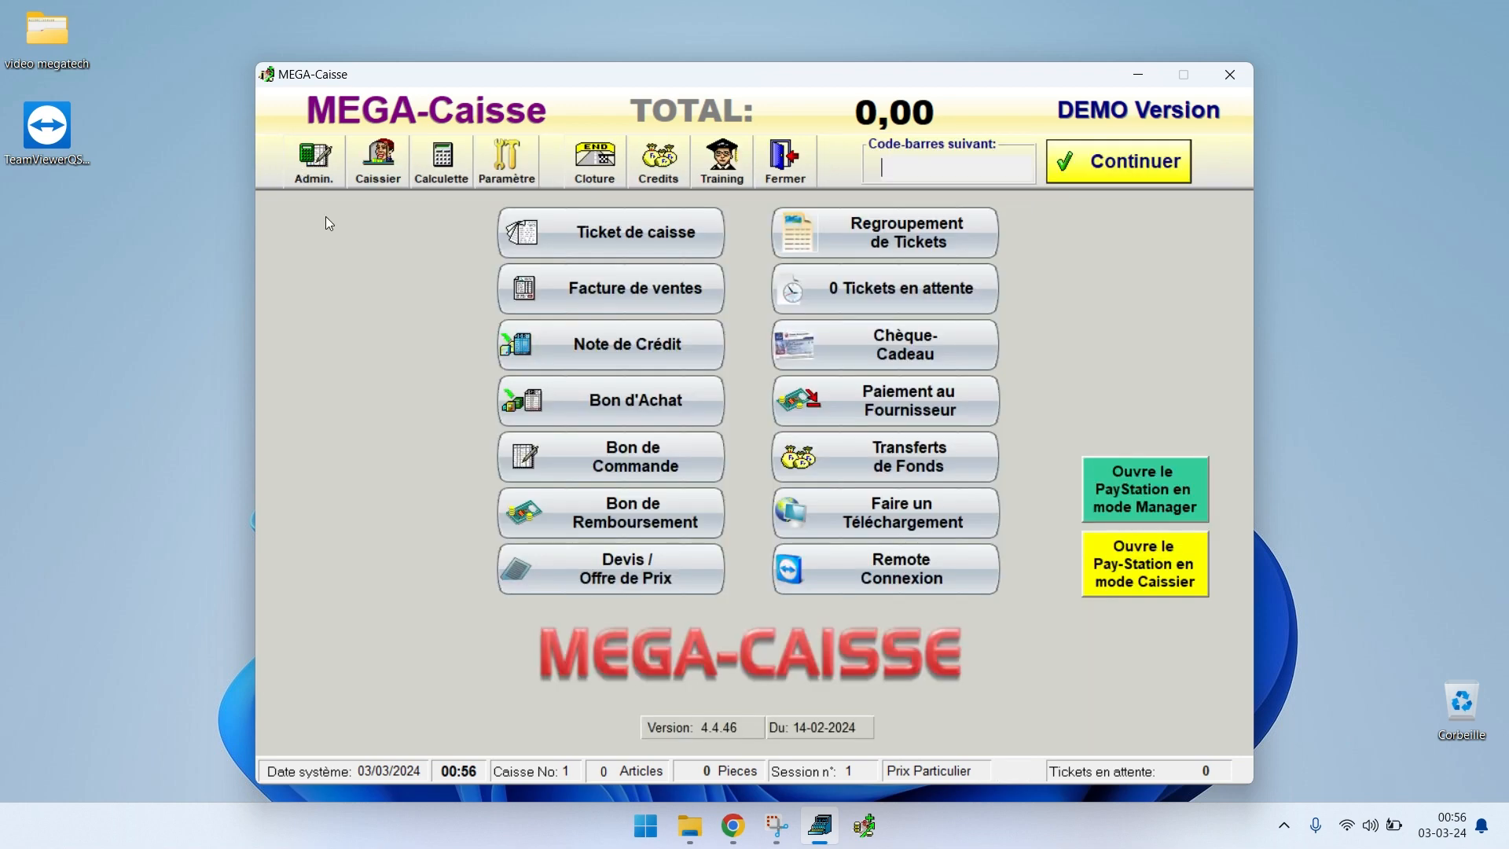
pyautogui.click(321, 172)
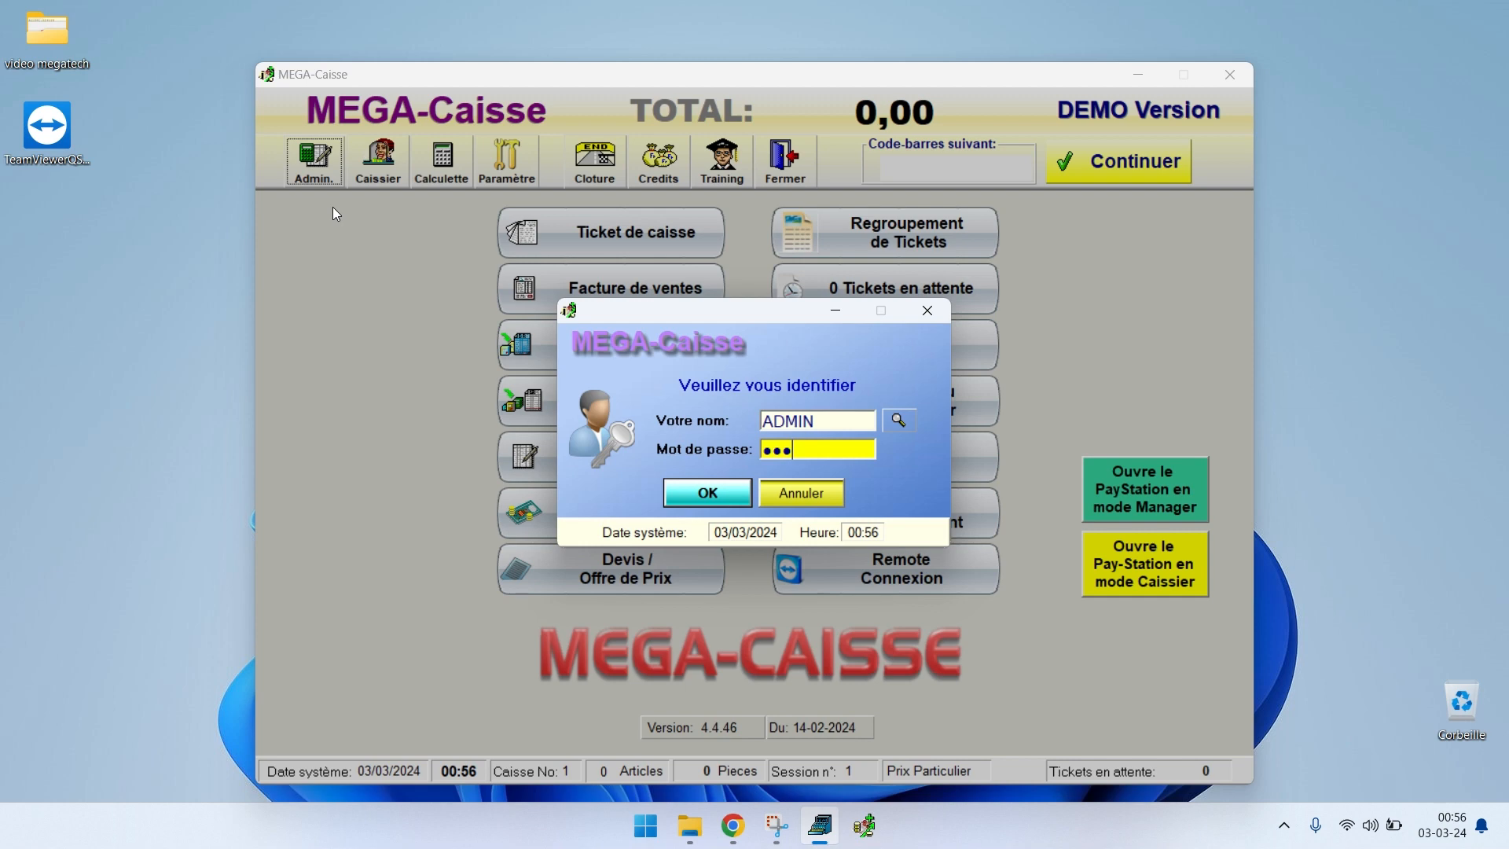
pyautogui.press('Return')
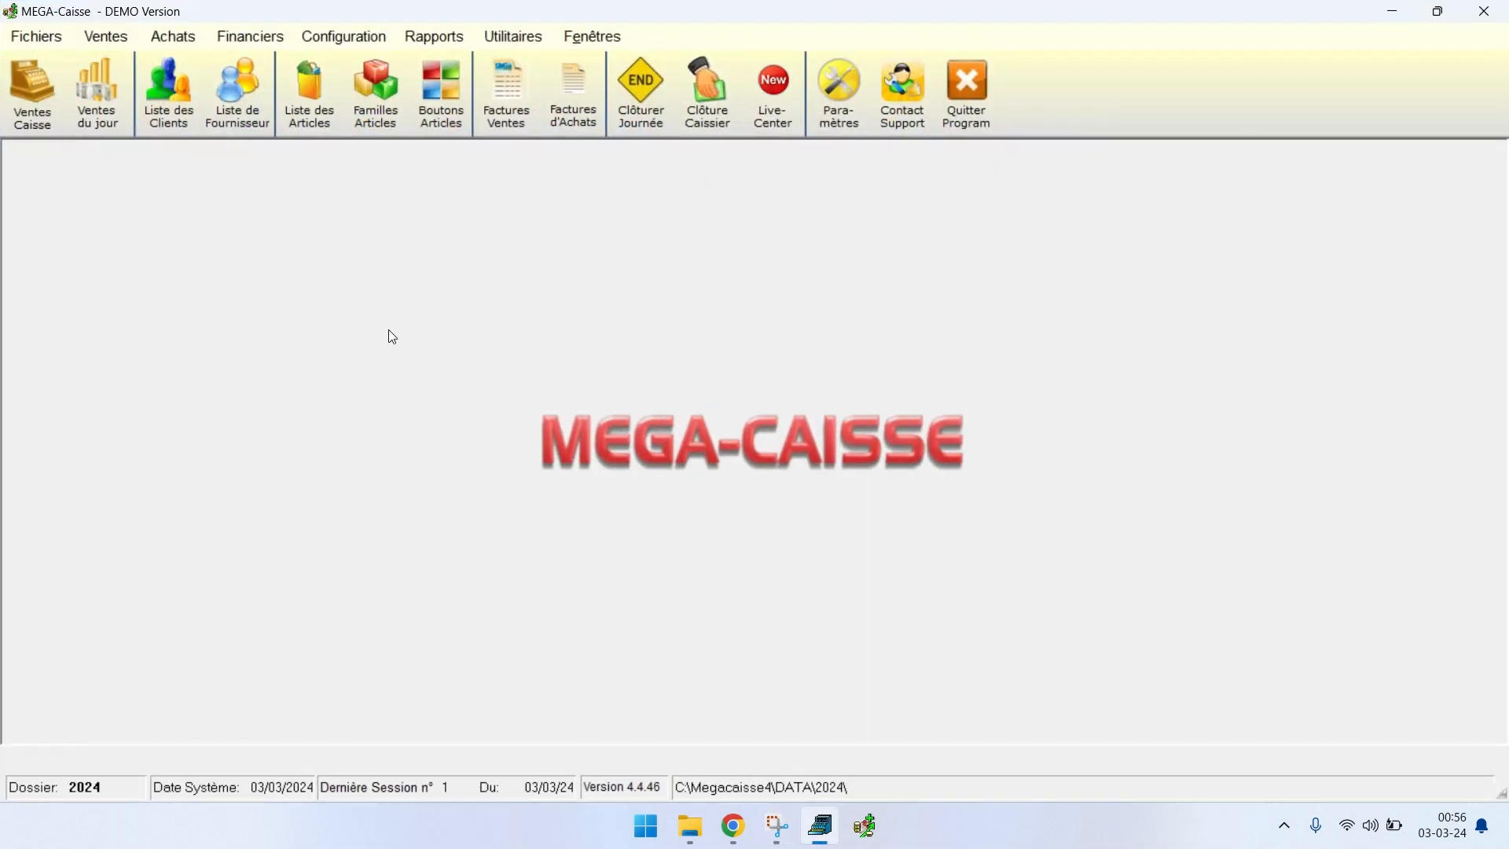
# Open the sales invoice list and preview the TEST CLIENT invoice on screen, examining its lines and totals before closing the preview
pyautogui.click(509, 118)
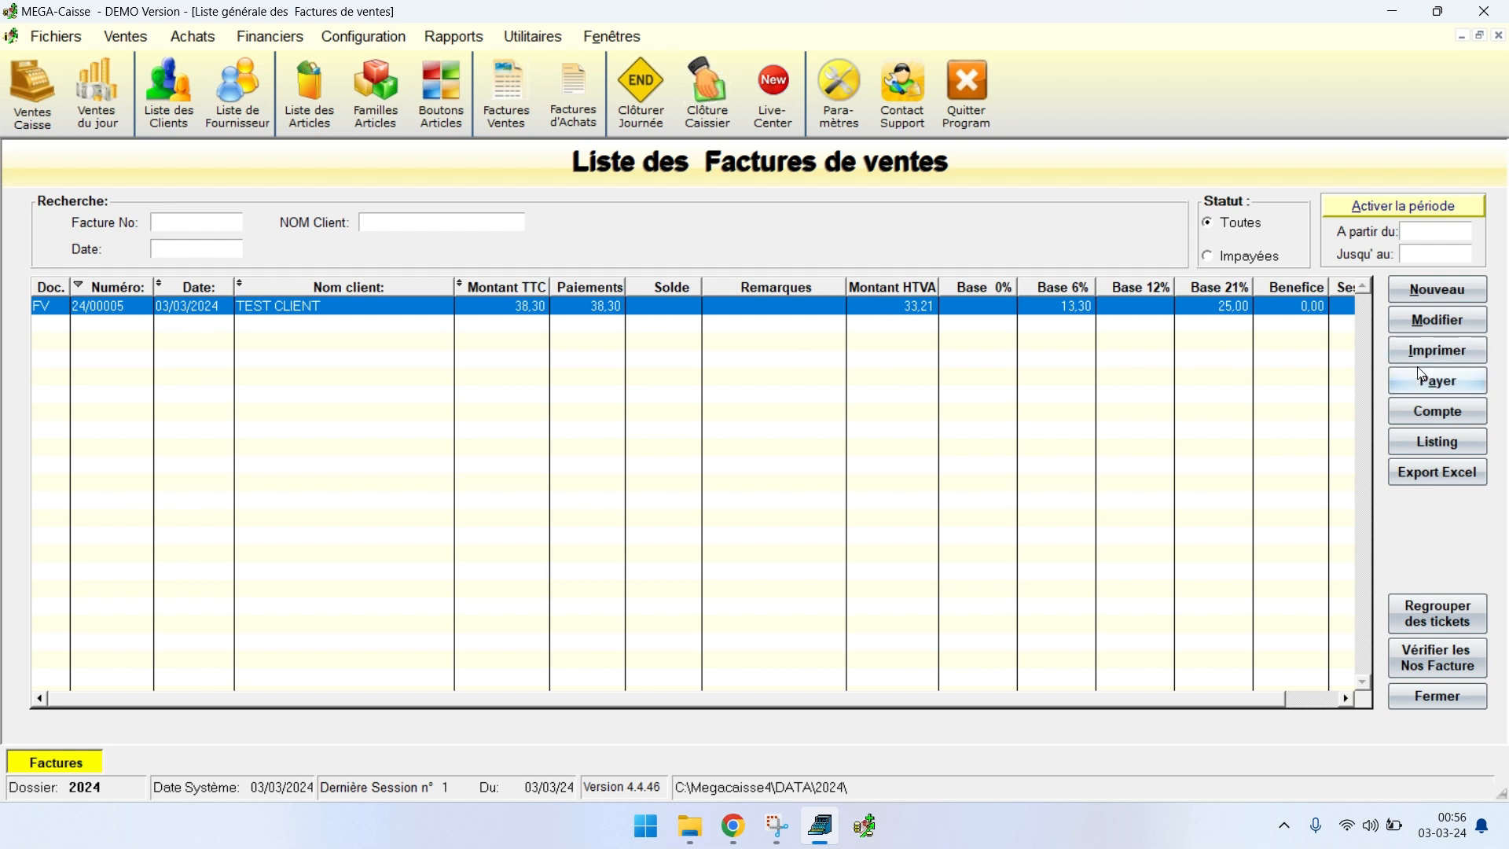
pyautogui.click(1458, 361)
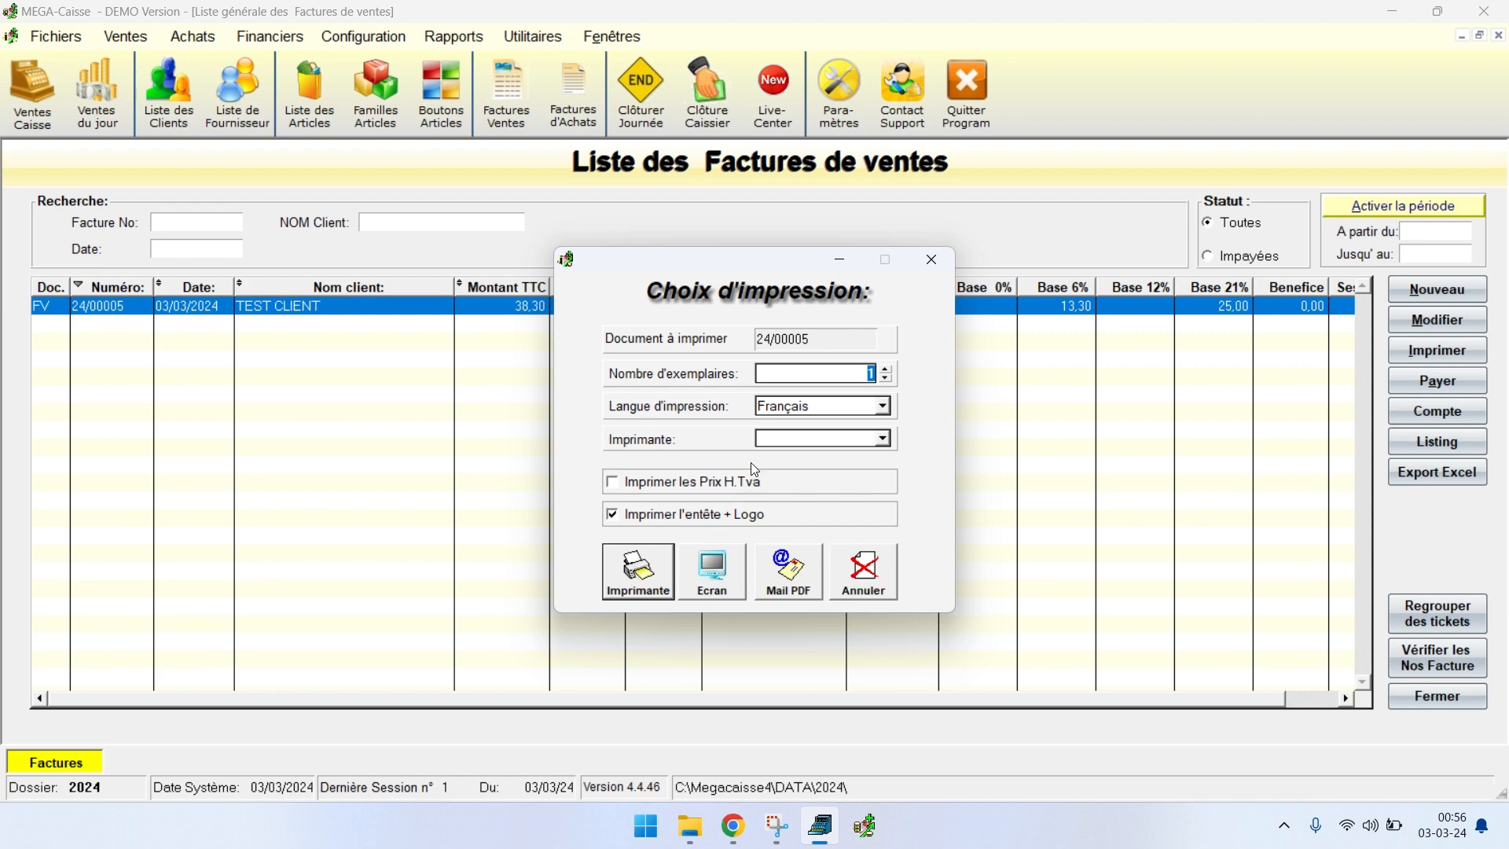
pyautogui.click(715, 568)
pyautogui.scroll(-3, 849, 483)
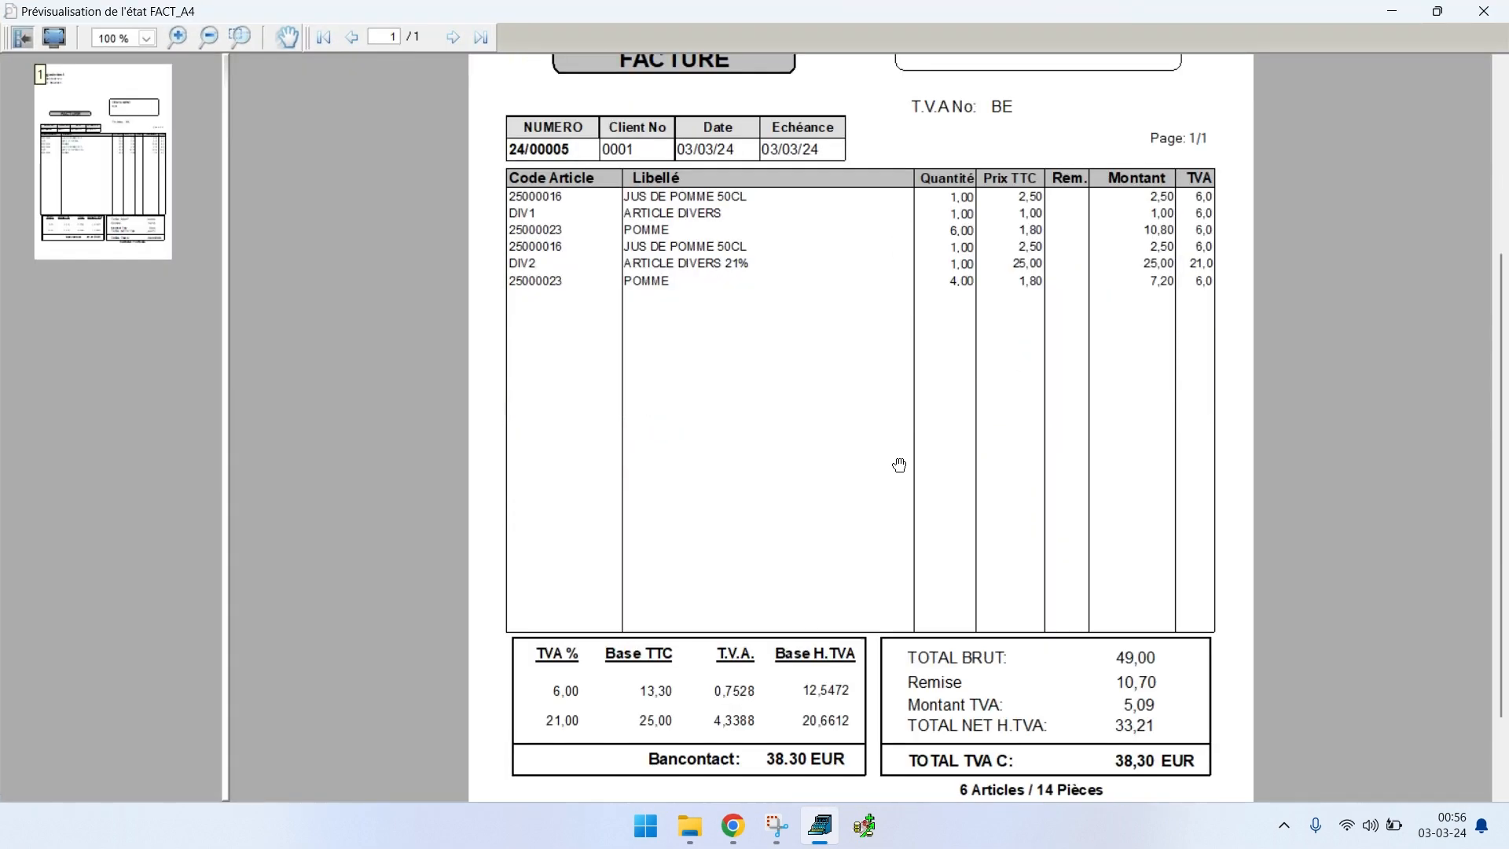
pyautogui.scroll(1, 931, 489)
pyautogui.scroll(3, 930, 488)
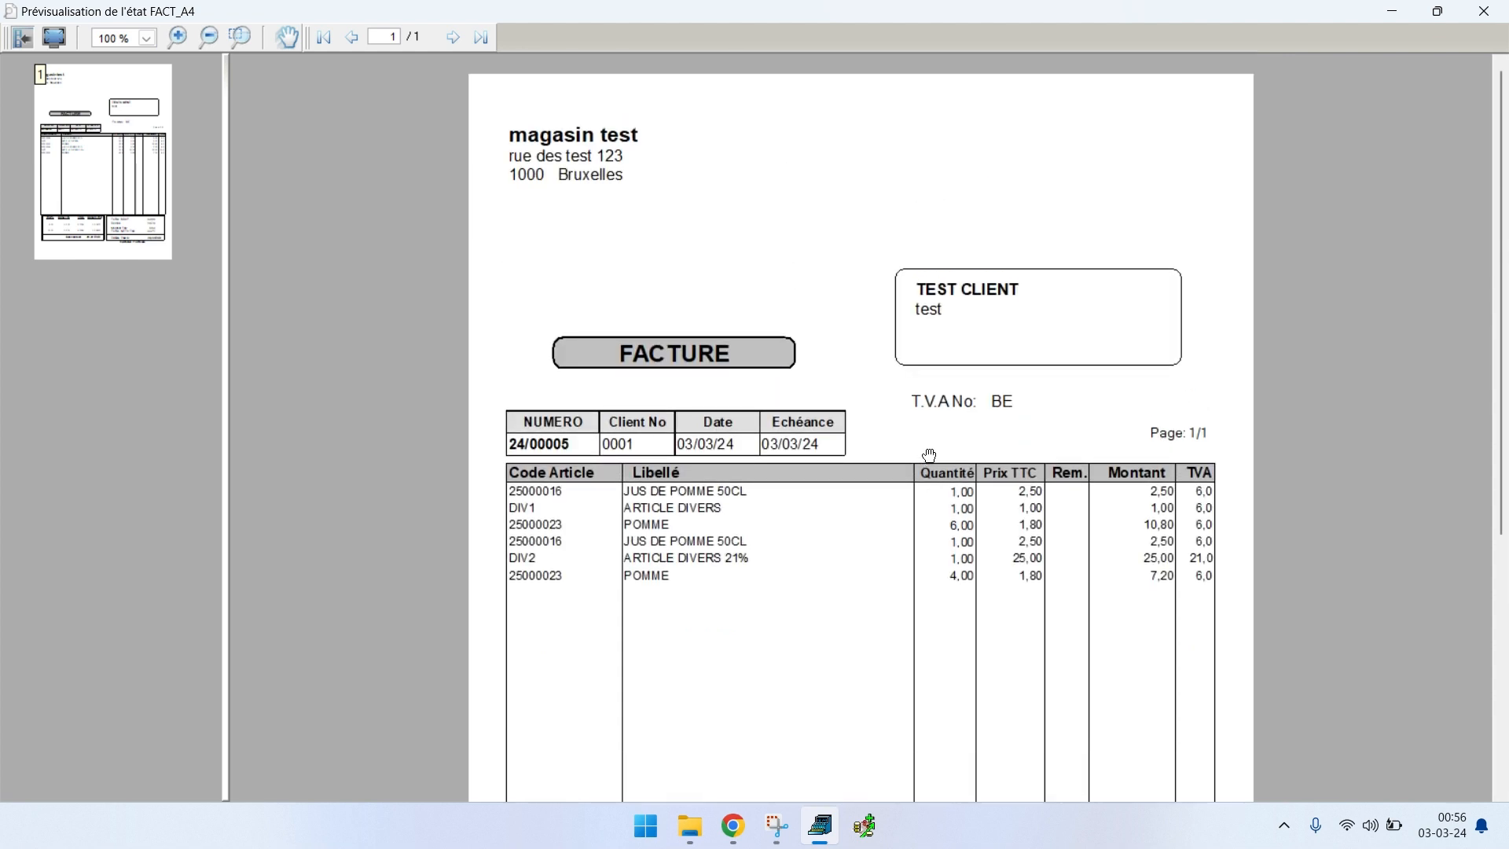
pyautogui.click(1488, 12)
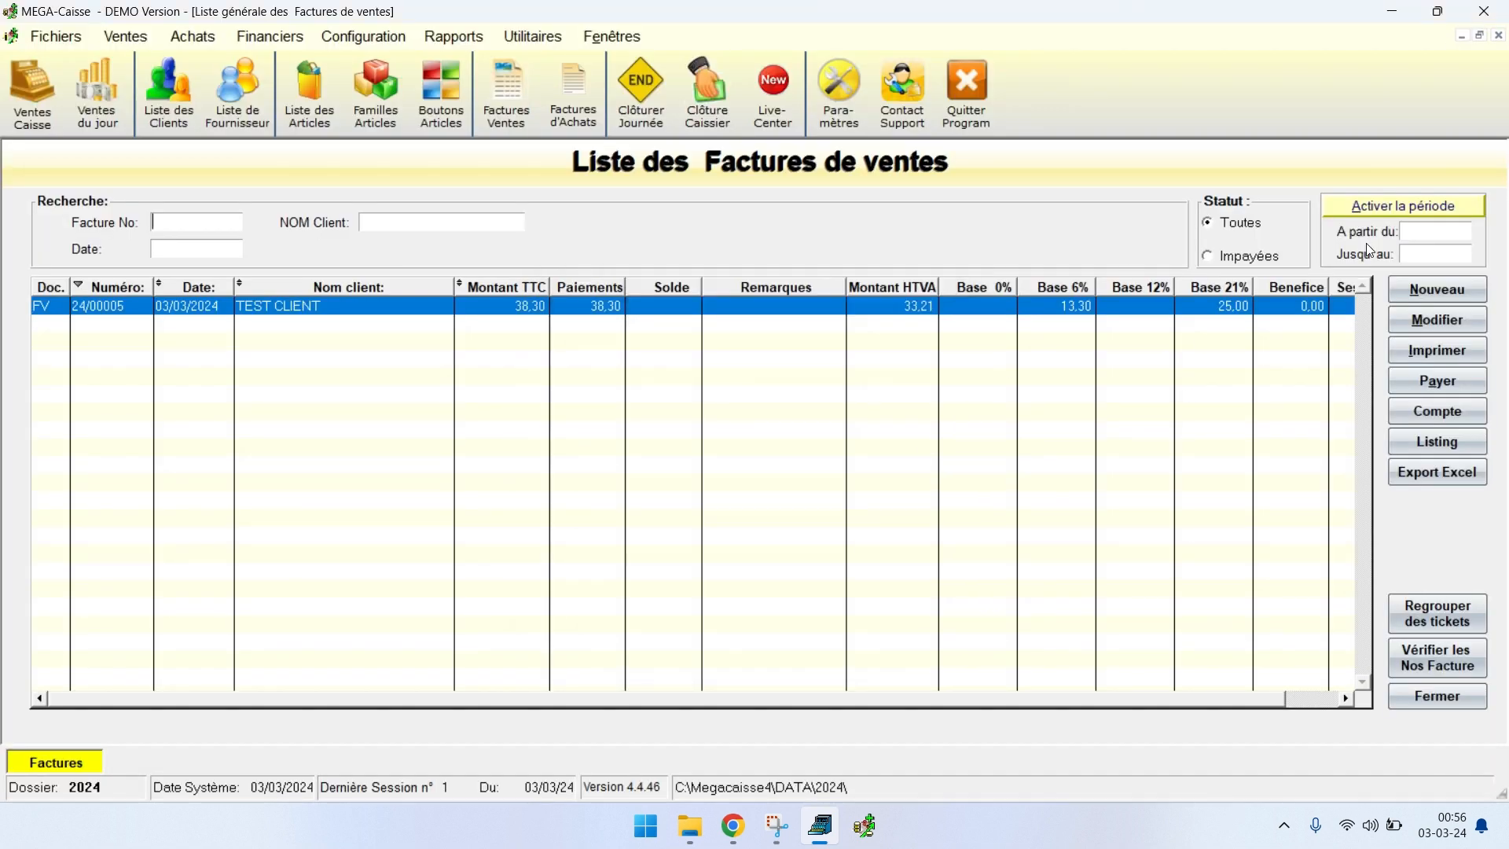
# Examine the printers offered in the print options for the TEST CLIENT invoice and leave without printing
pyautogui.click(1450, 351)
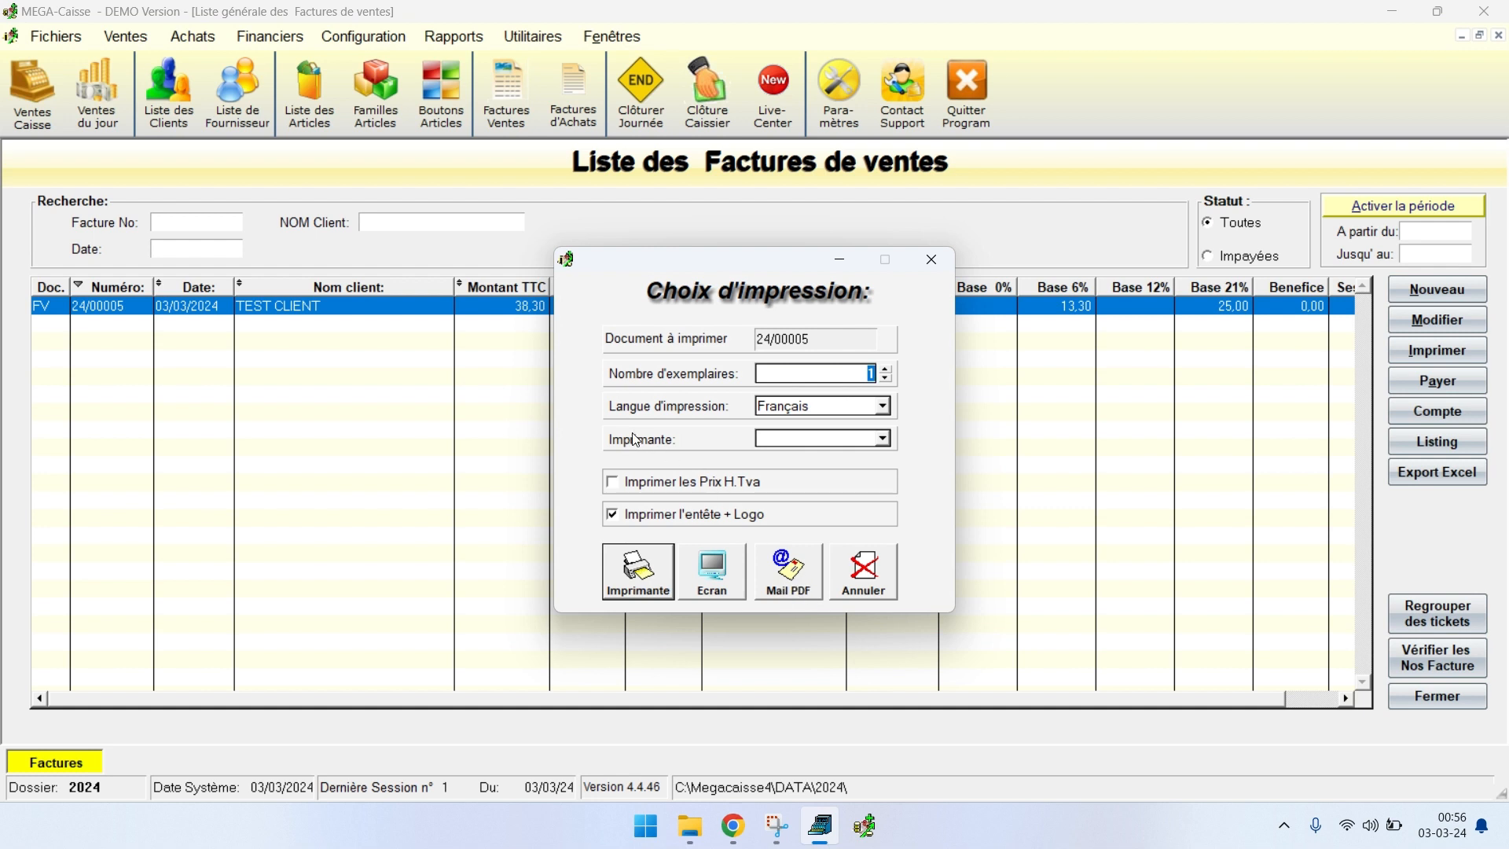
pyautogui.click(887, 440)
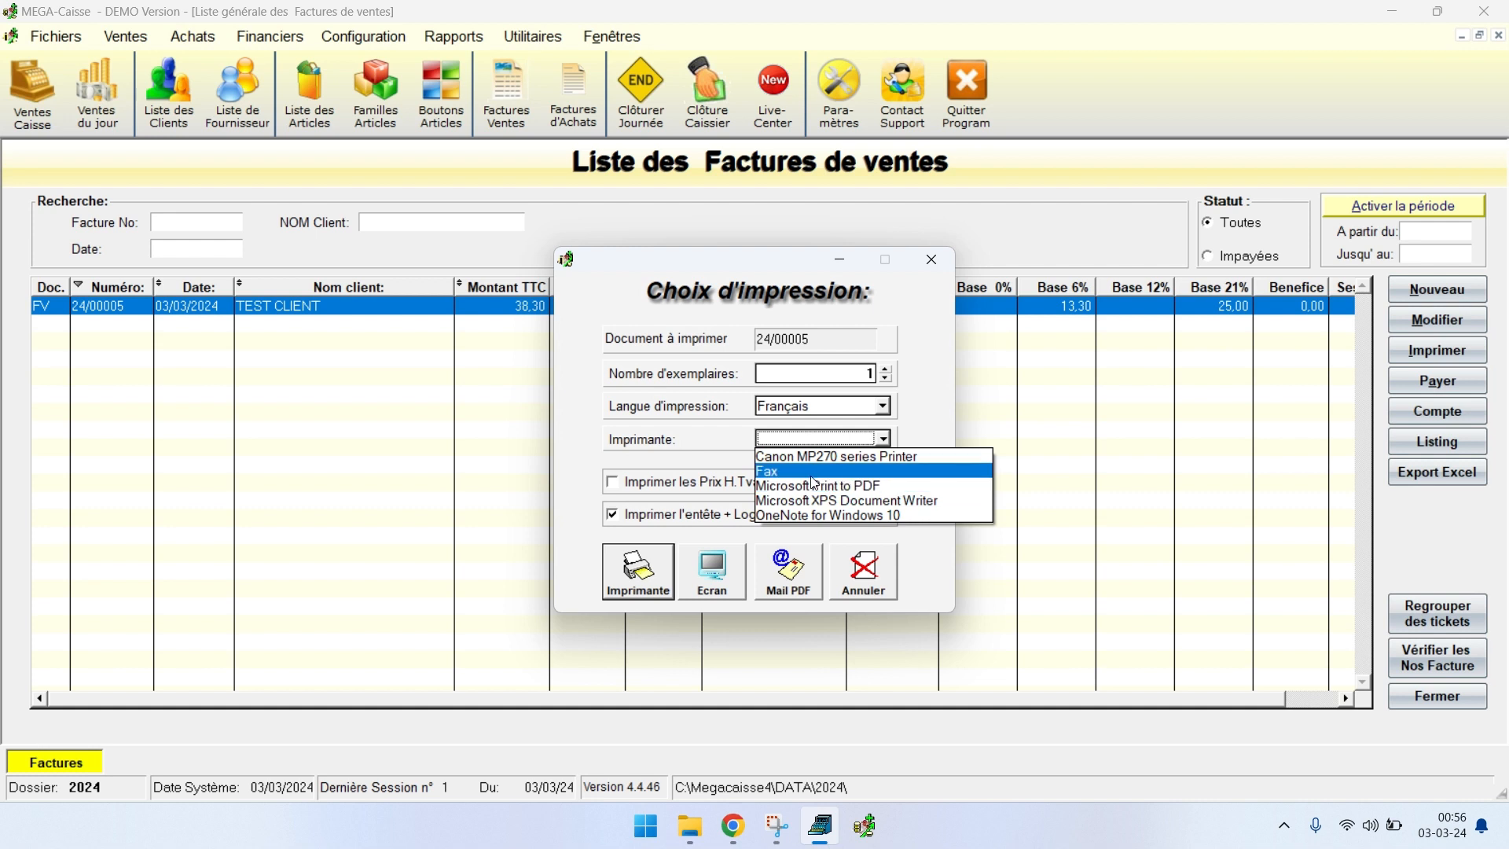
pyautogui.click(690, 449)
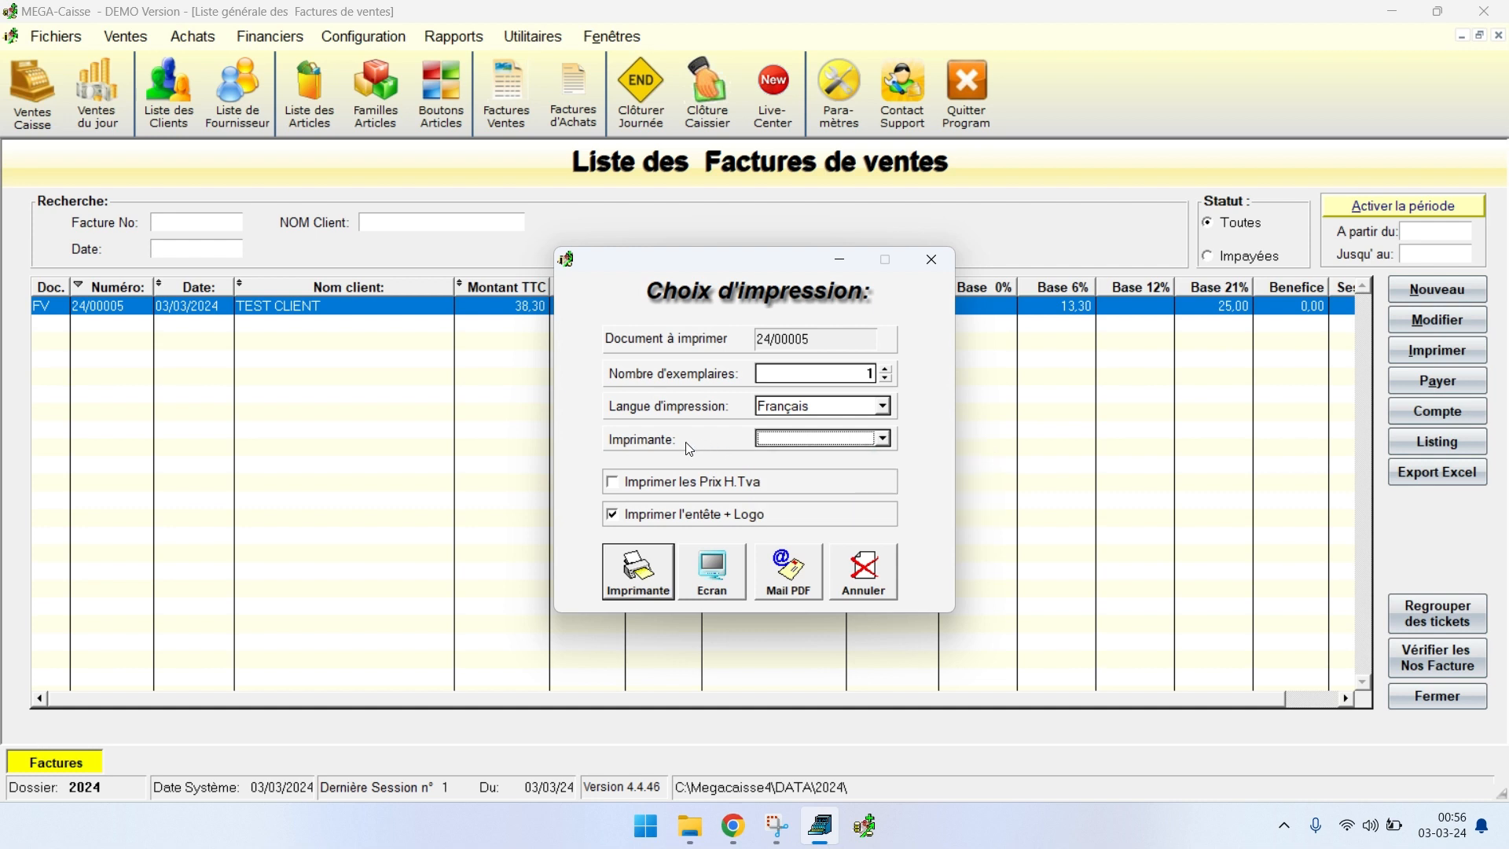
pyautogui.click(944, 256)
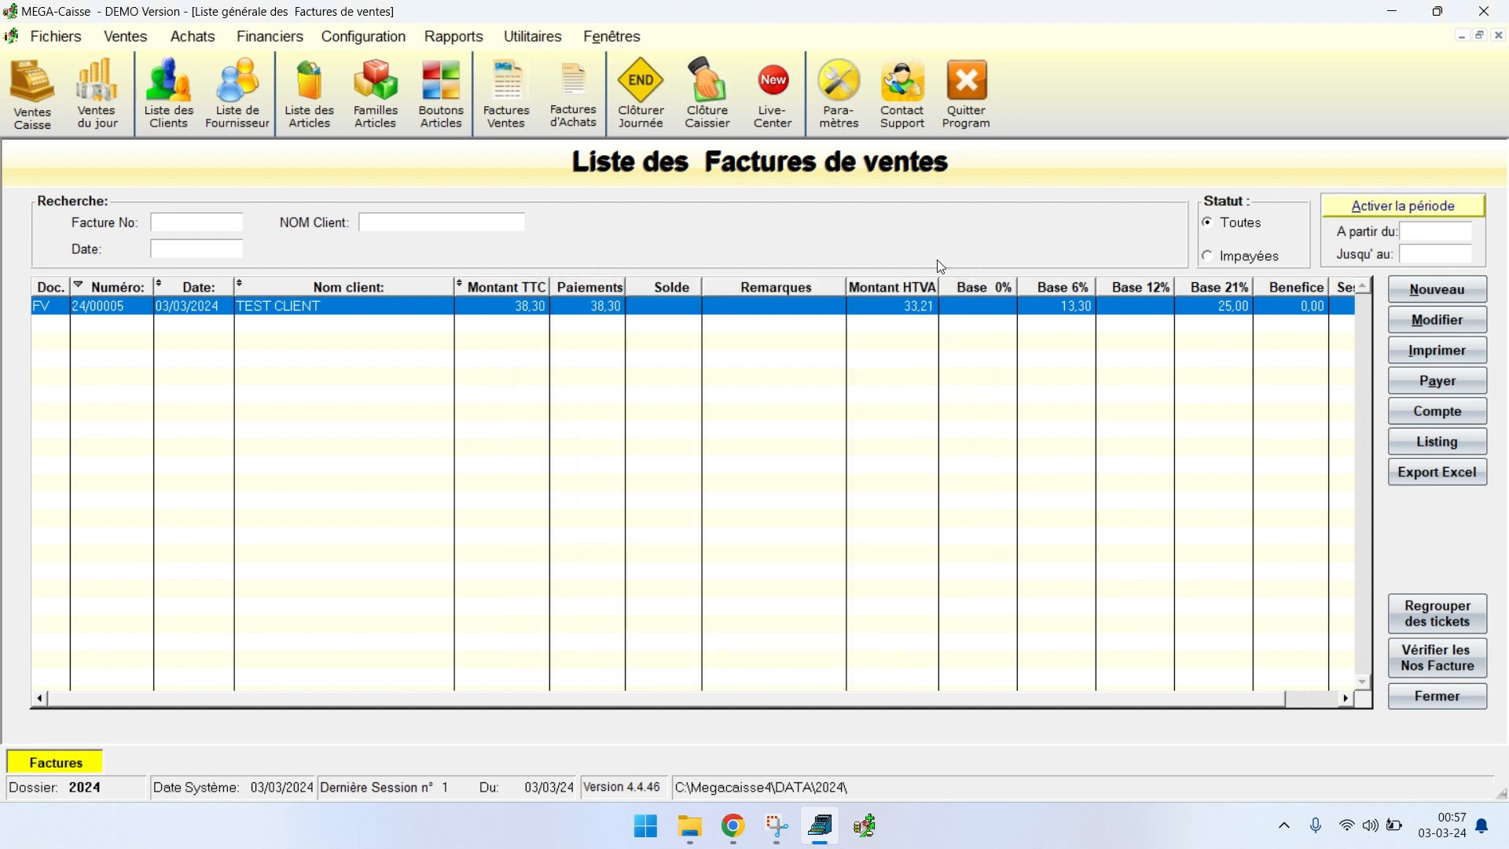
# Close the sales invoice list and reopen it
pyautogui.click(1441, 699)
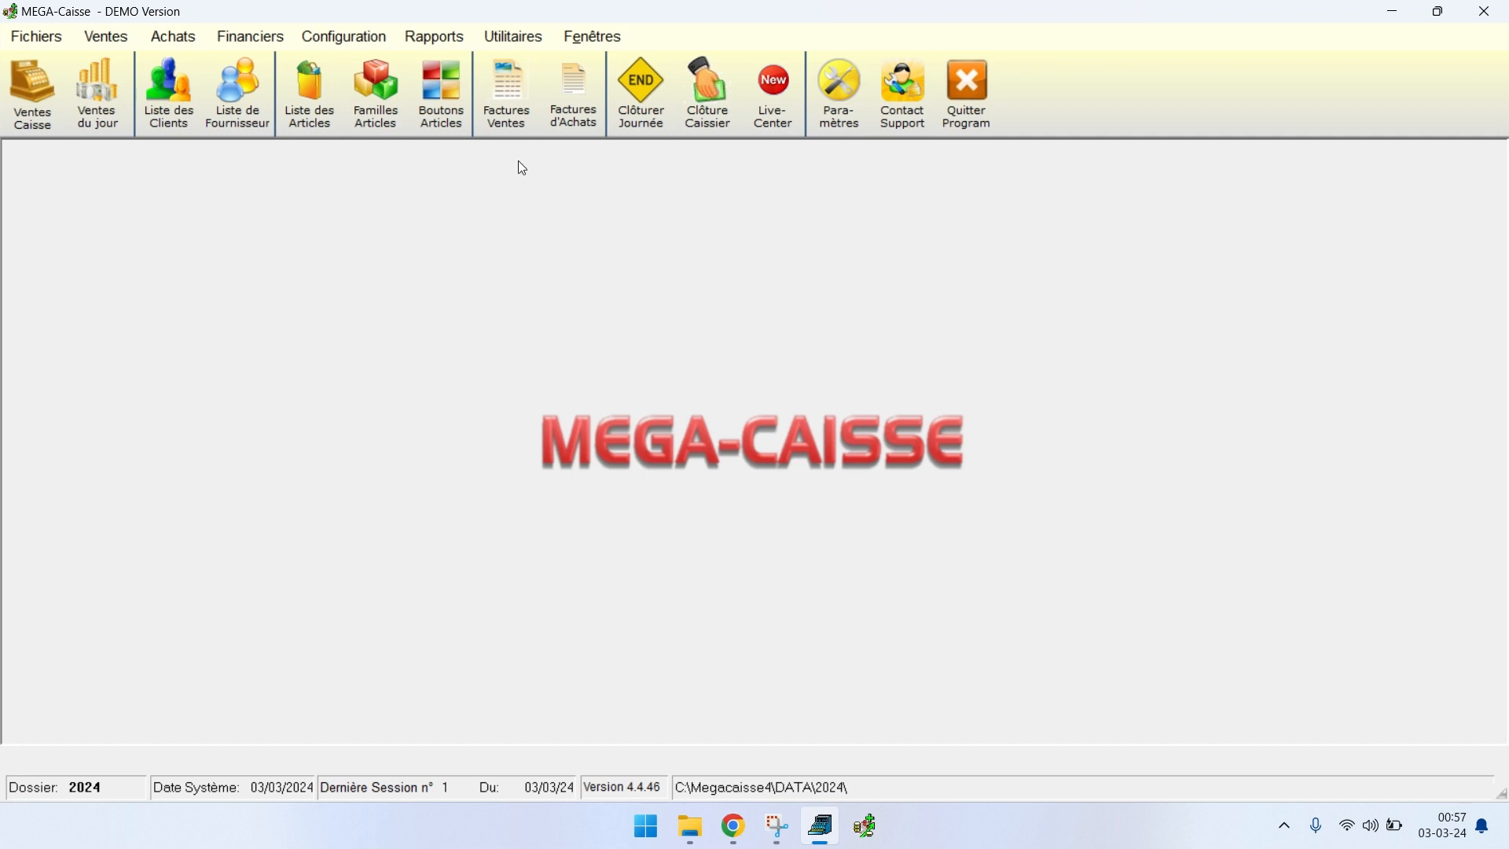
pyautogui.click(521, 107)
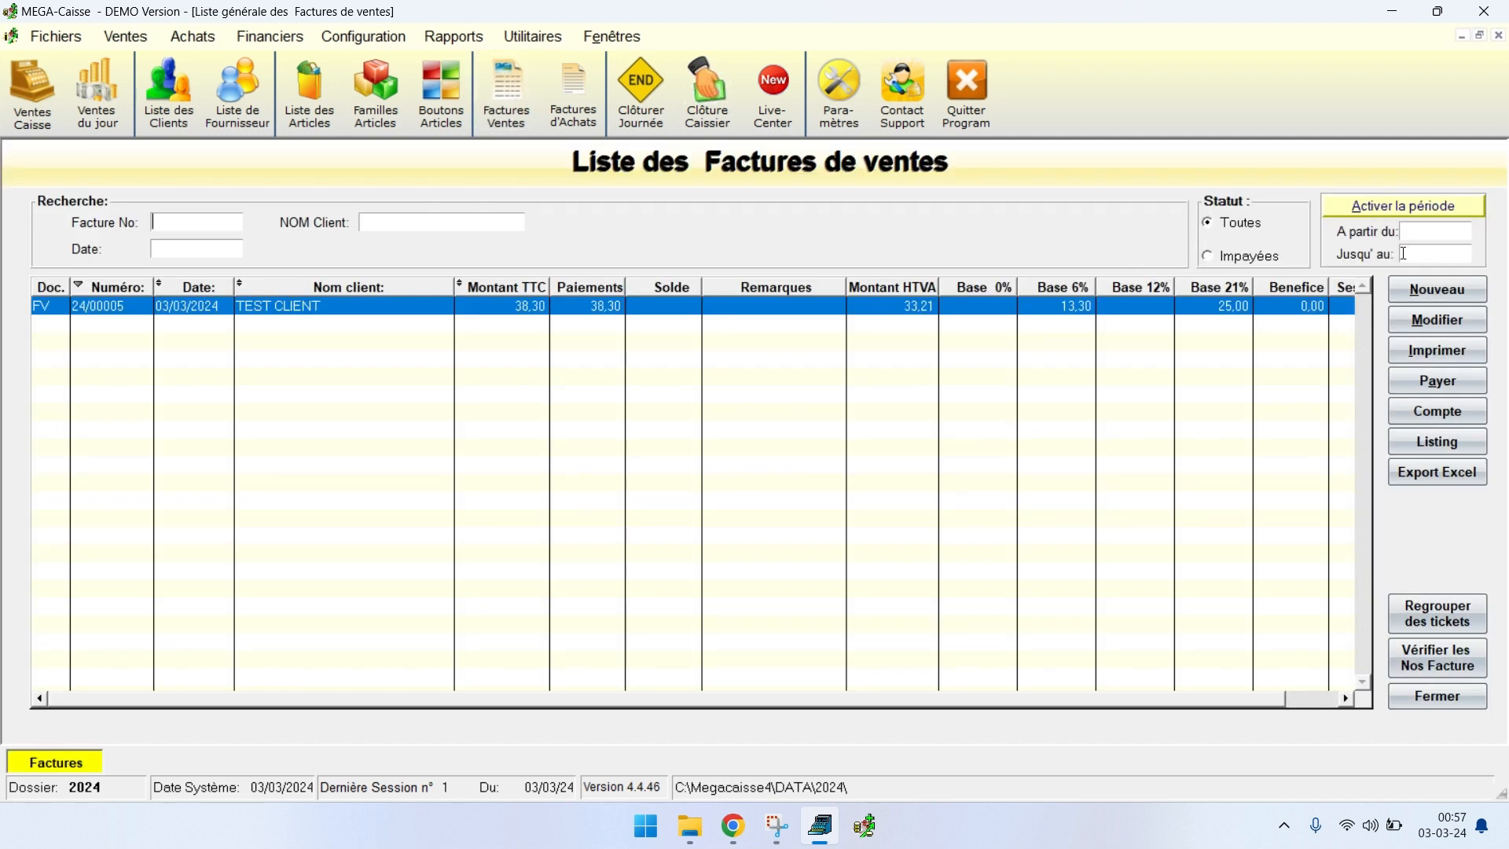
# Start a new sales invoice for TEST CLIENT from the client list and continue to its article lines
pyautogui.click(1438, 291)
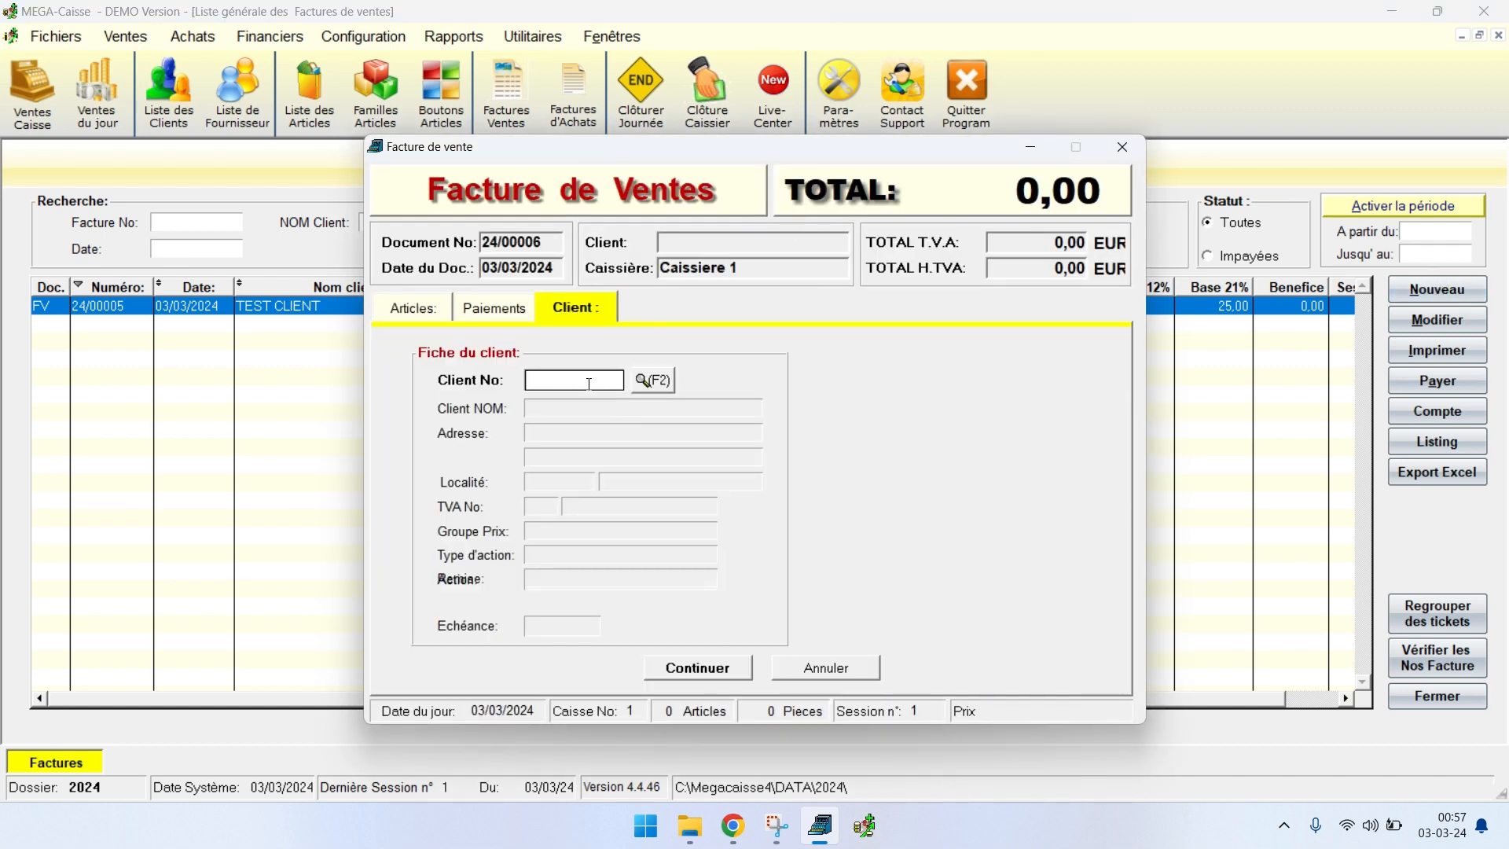
pyautogui.click(655, 385)
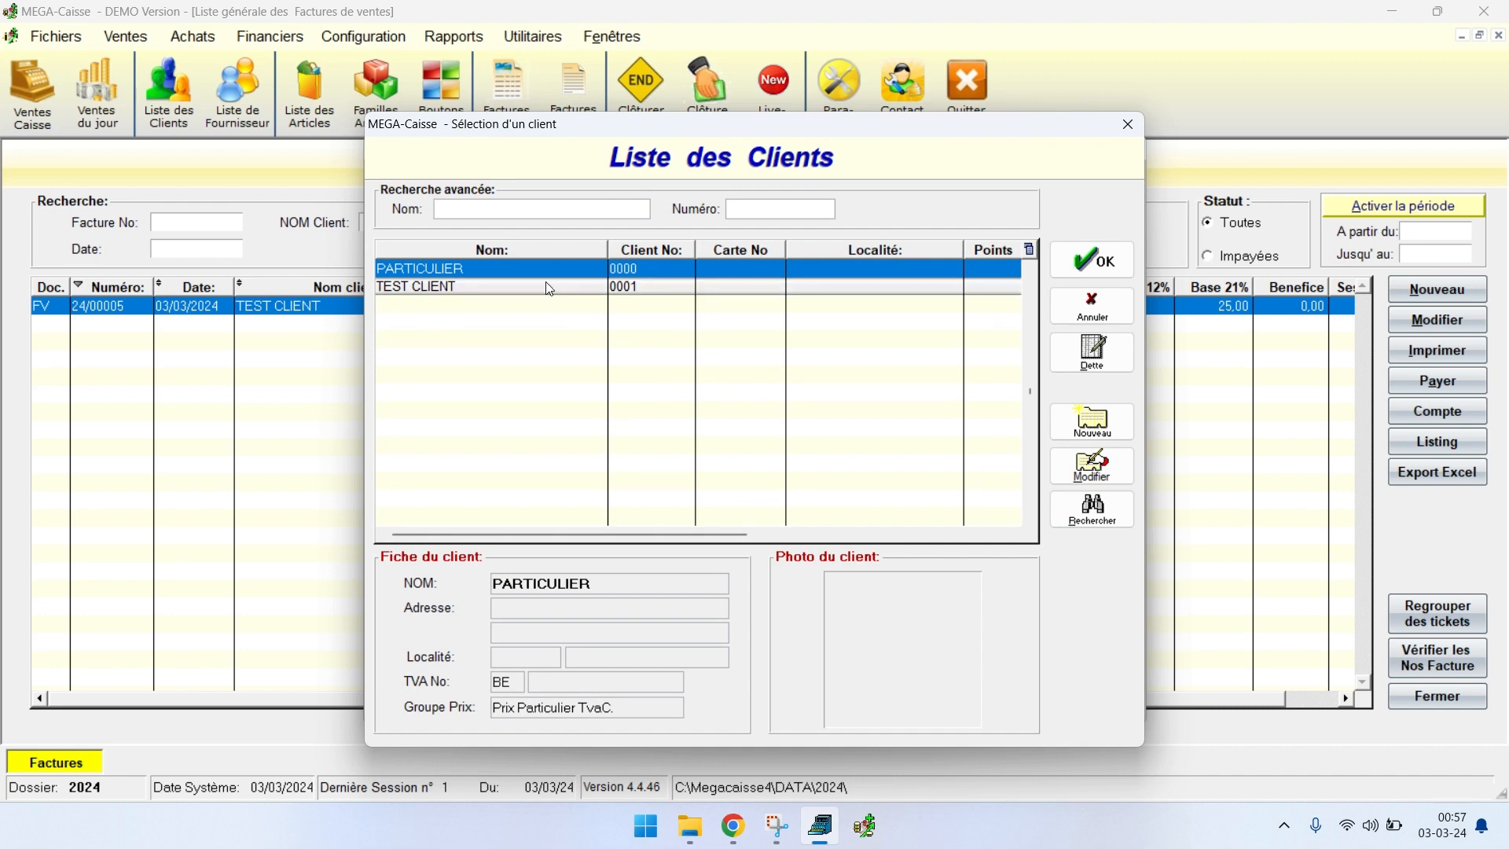
pyautogui.click(905, 289)
pyautogui.click(1112, 271)
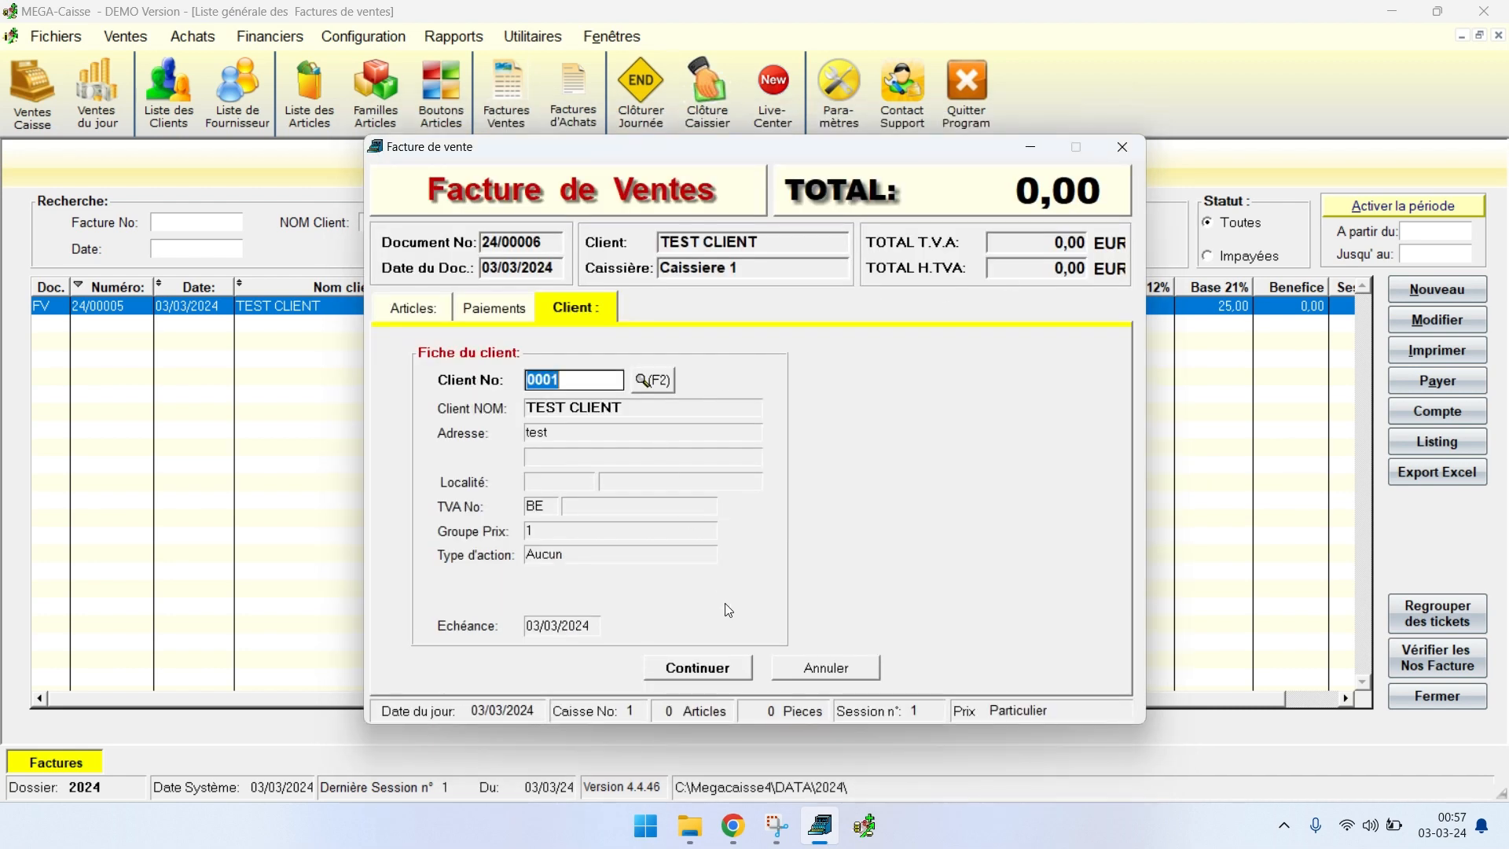
pyautogui.click(721, 673)
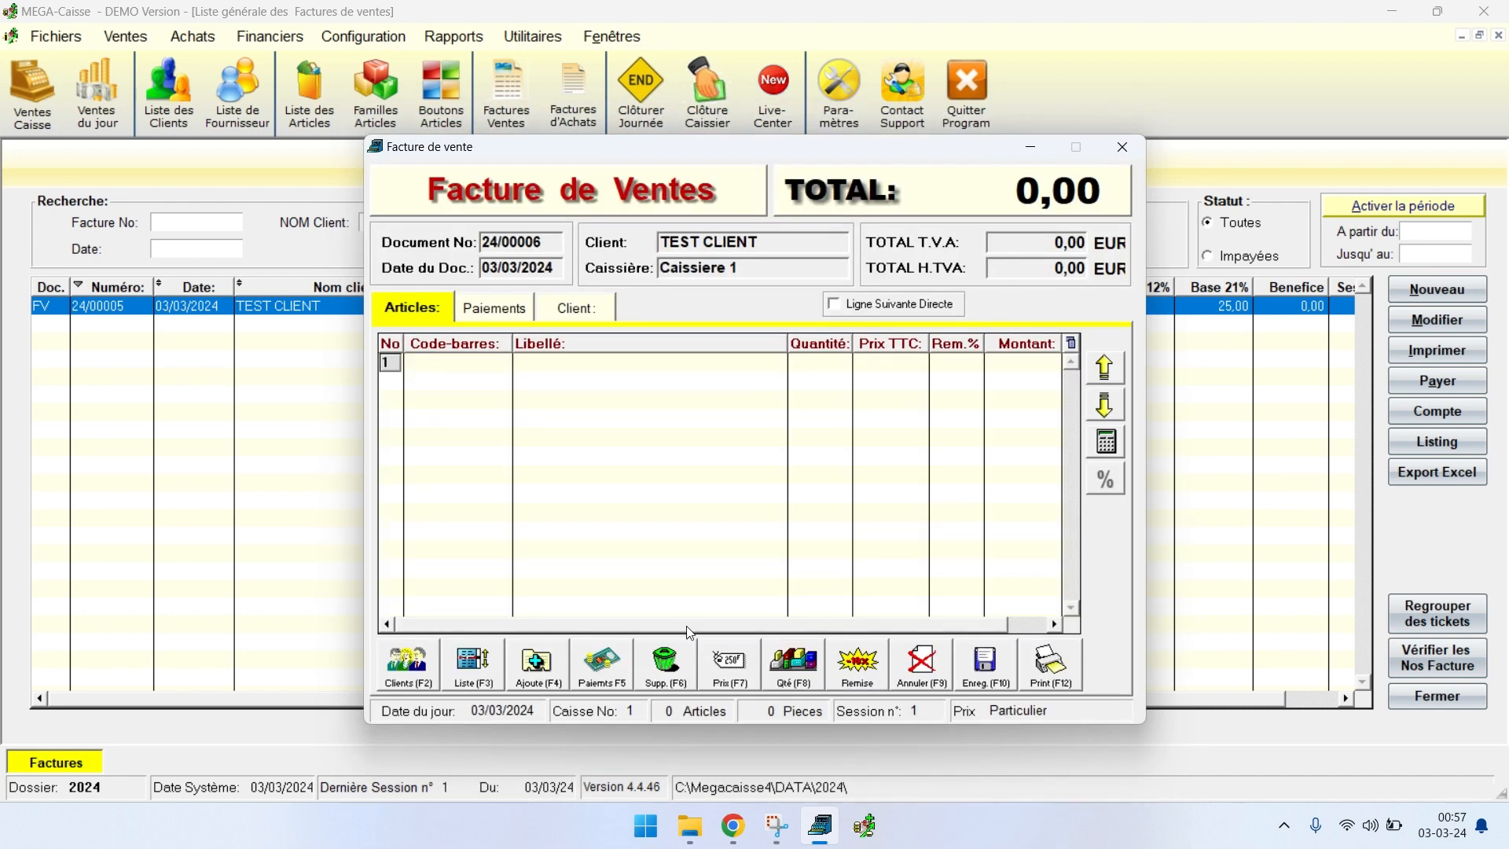
# Add JUS DE POMME 50CL from the article list as the first invoice line
pyautogui.click(485, 673)
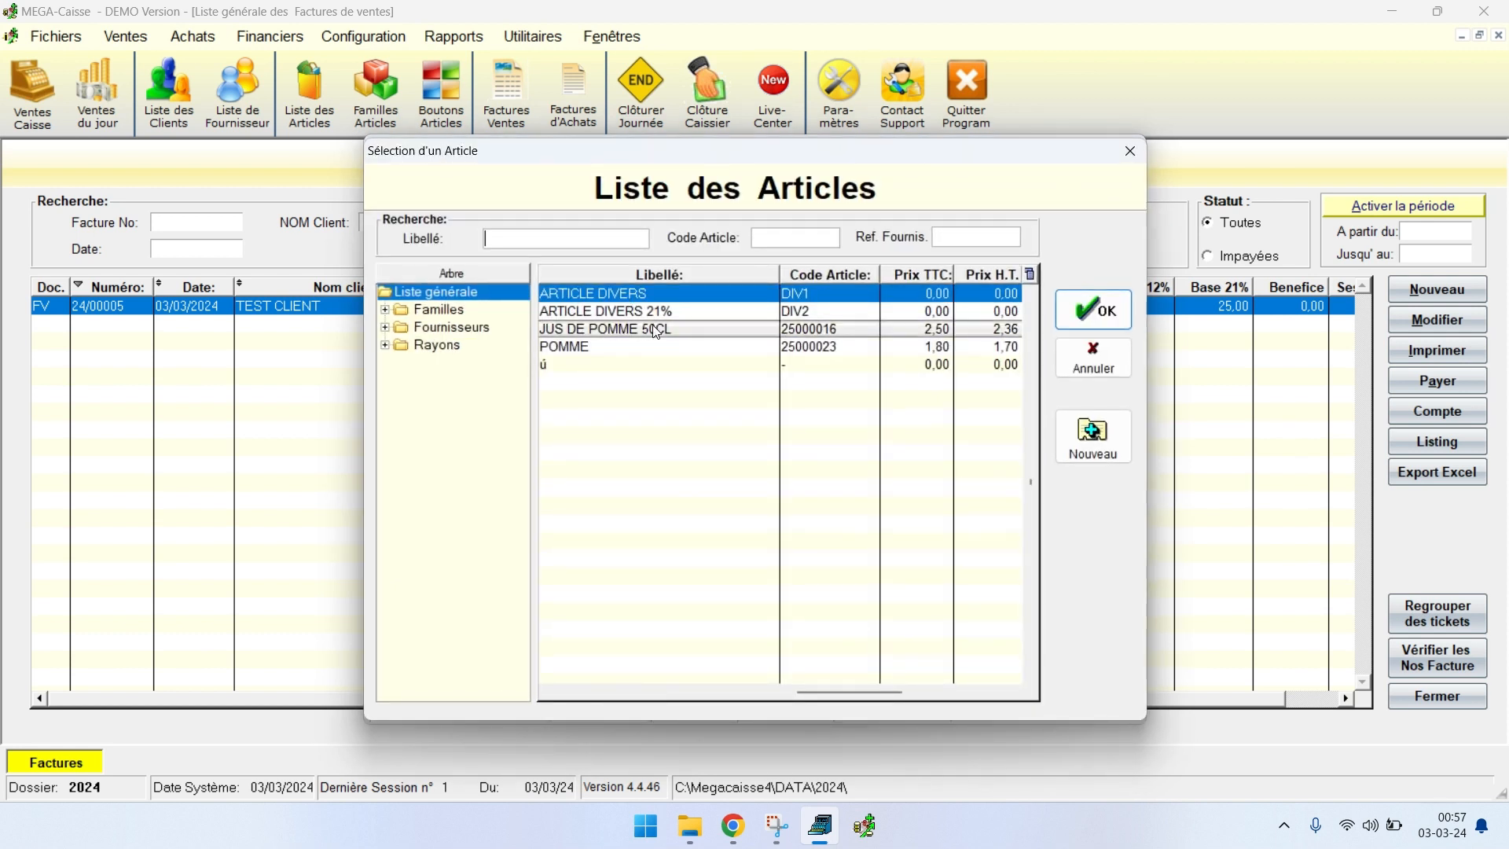
pyautogui.click(802, 330)
pyautogui.click(1108, 318)
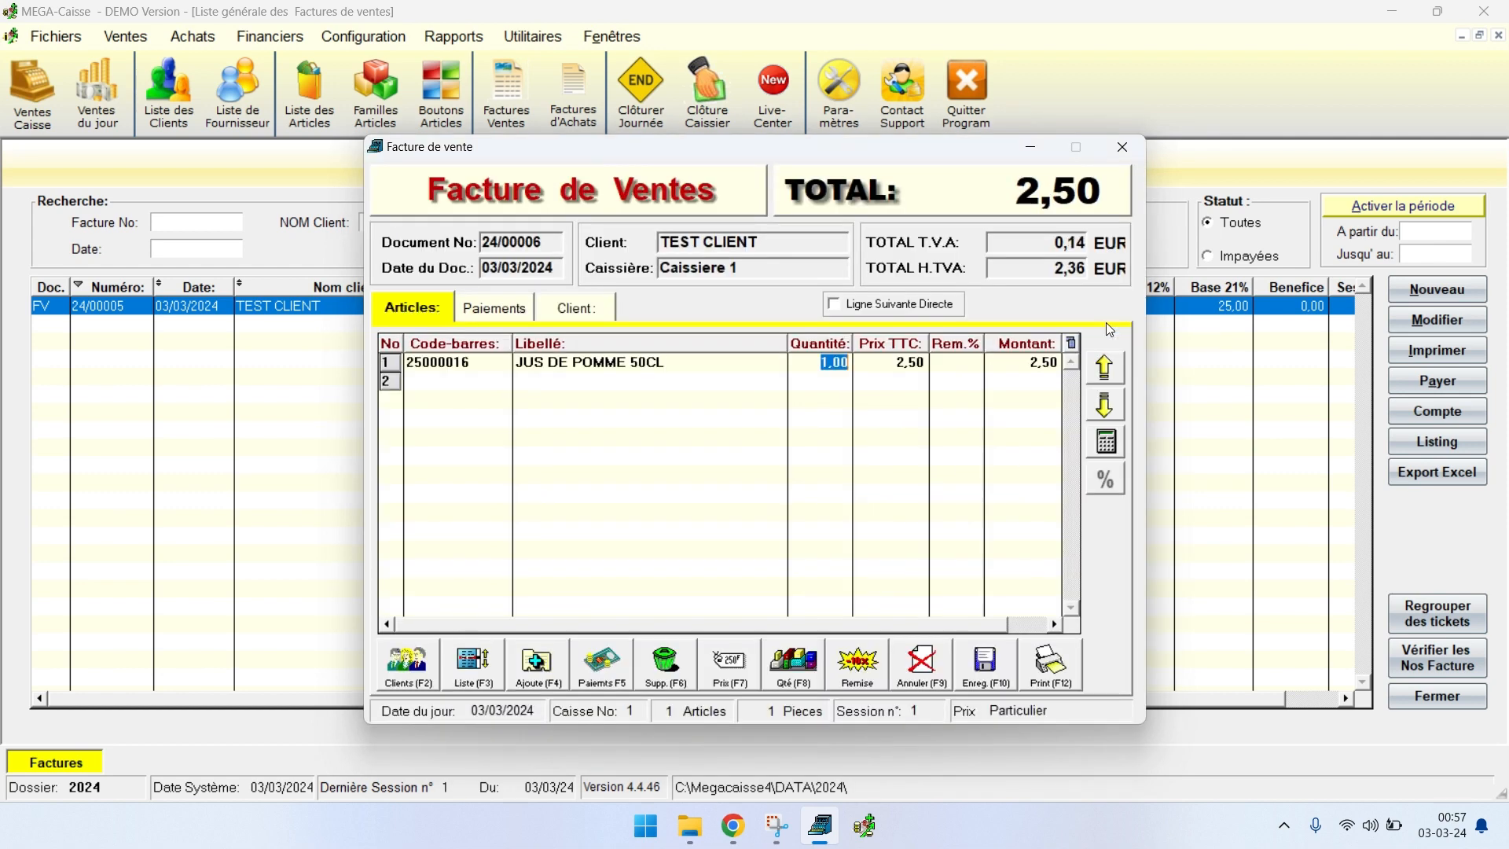
# Set the first invoice line's article to POMME from the article list
pyautogui.click(491, 662)
pyautogui.click(707, 347)
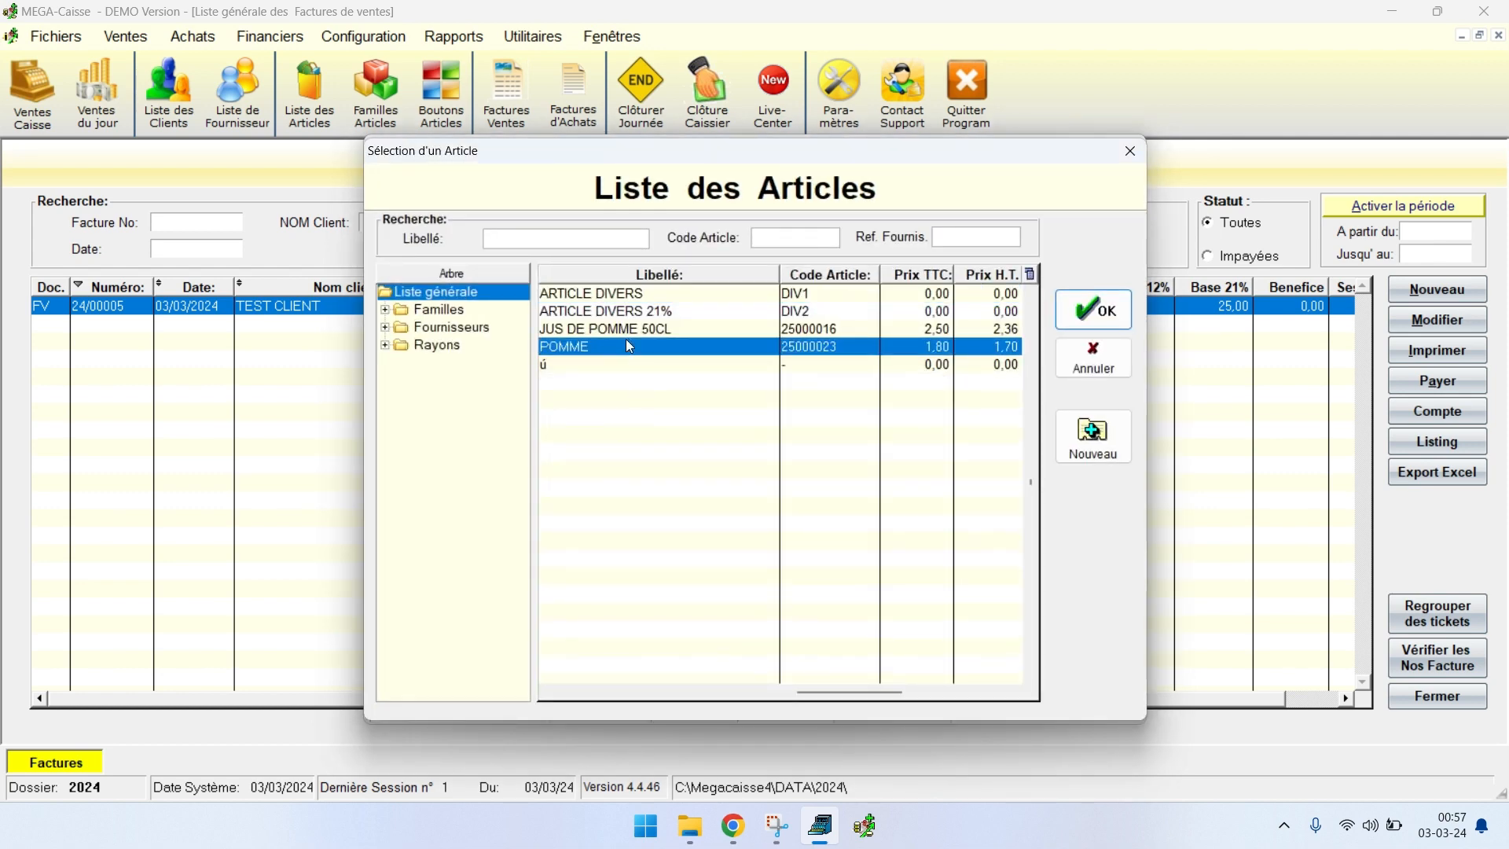
pyautogui.click(1094, 313)
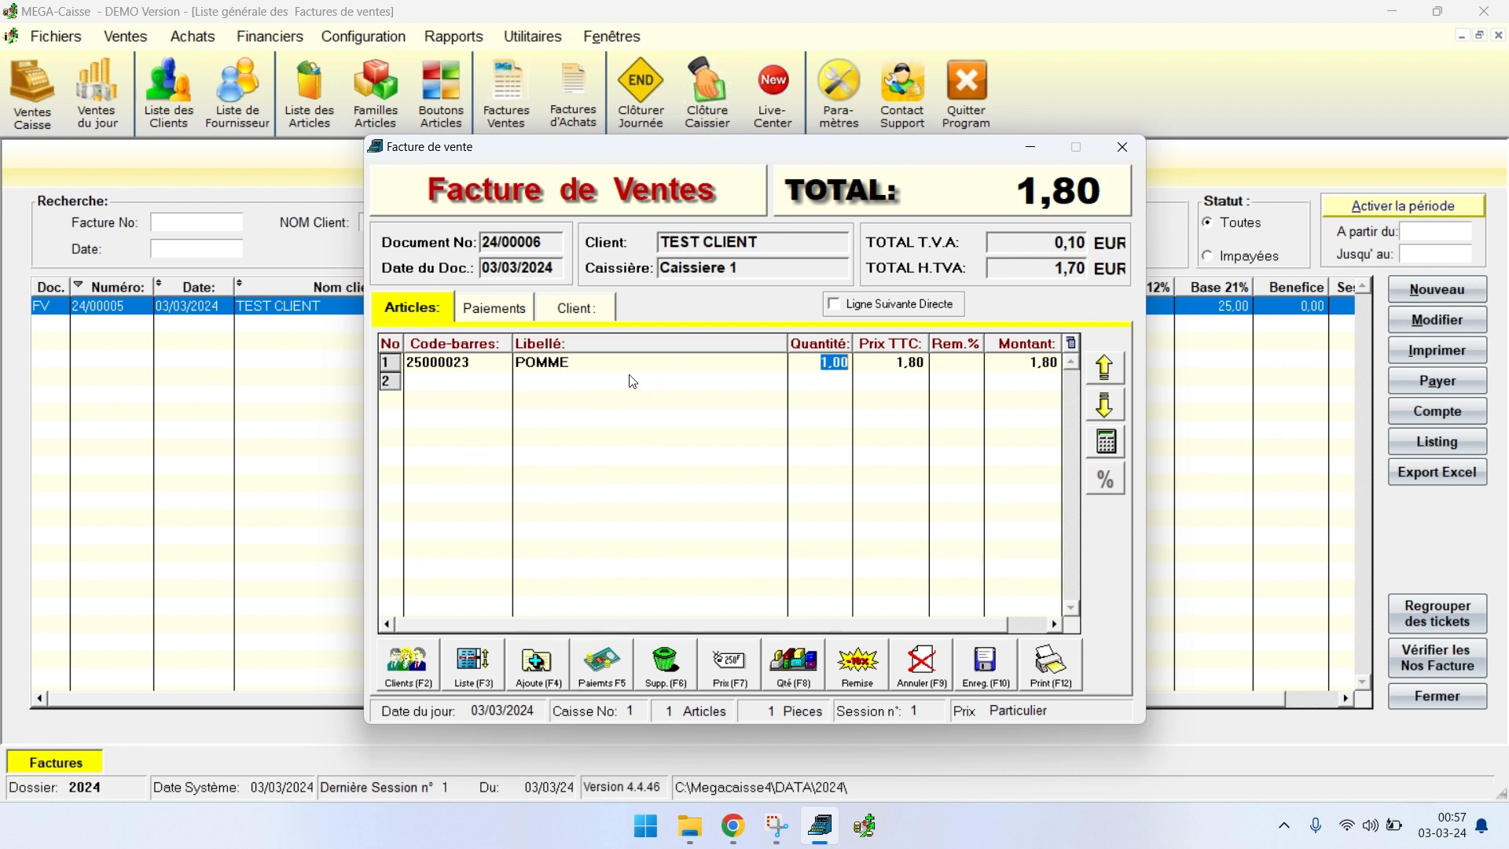
# Add ARTICLE DIVERS as the second invoice line with a sale price of 5 EUR, and save the invoice
pyautogui.click(555, 673)
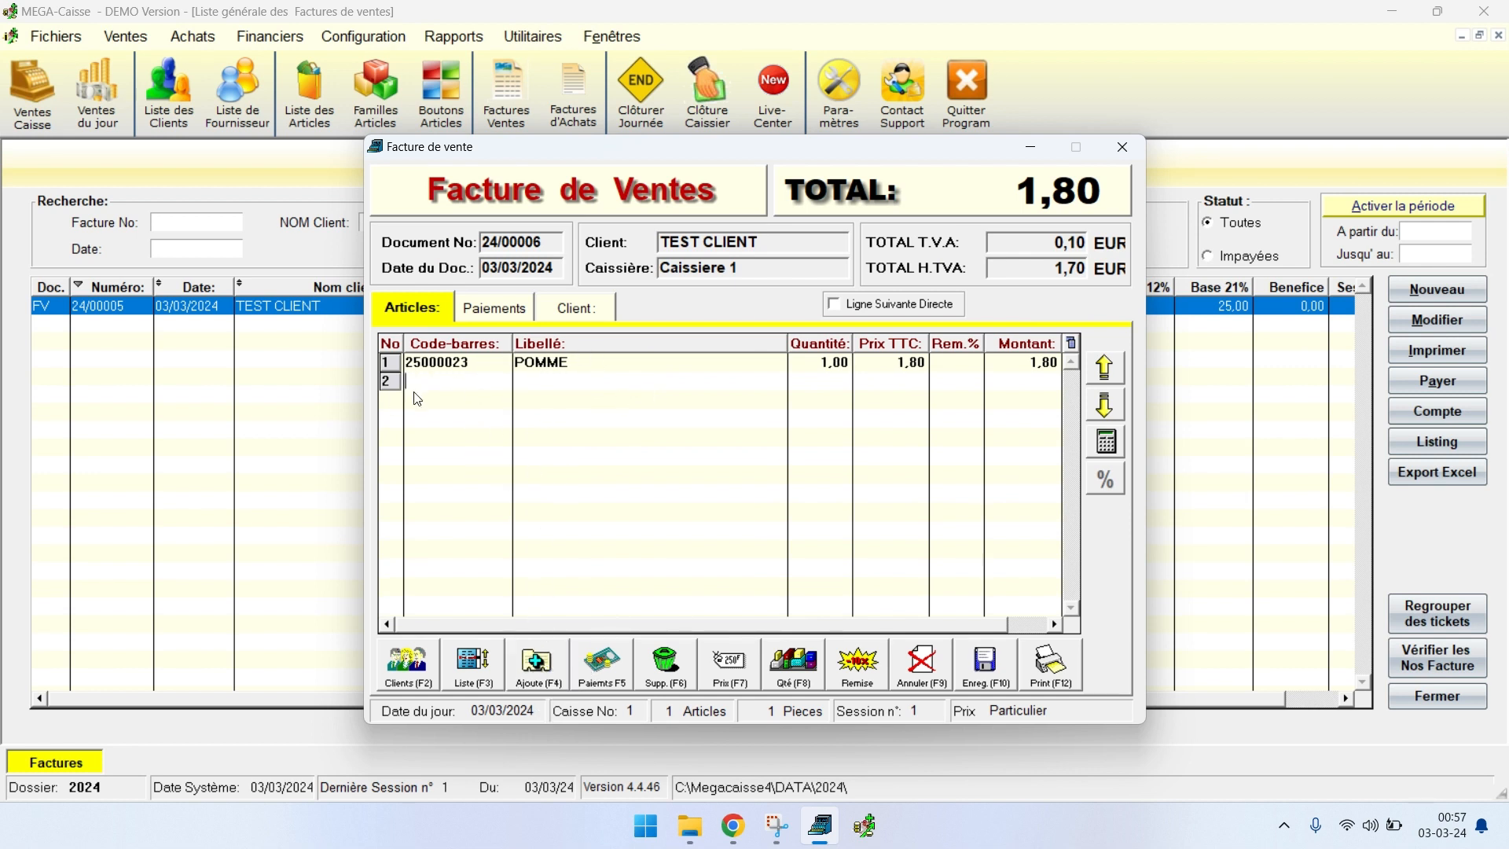
pyautogui.click(469, 664)
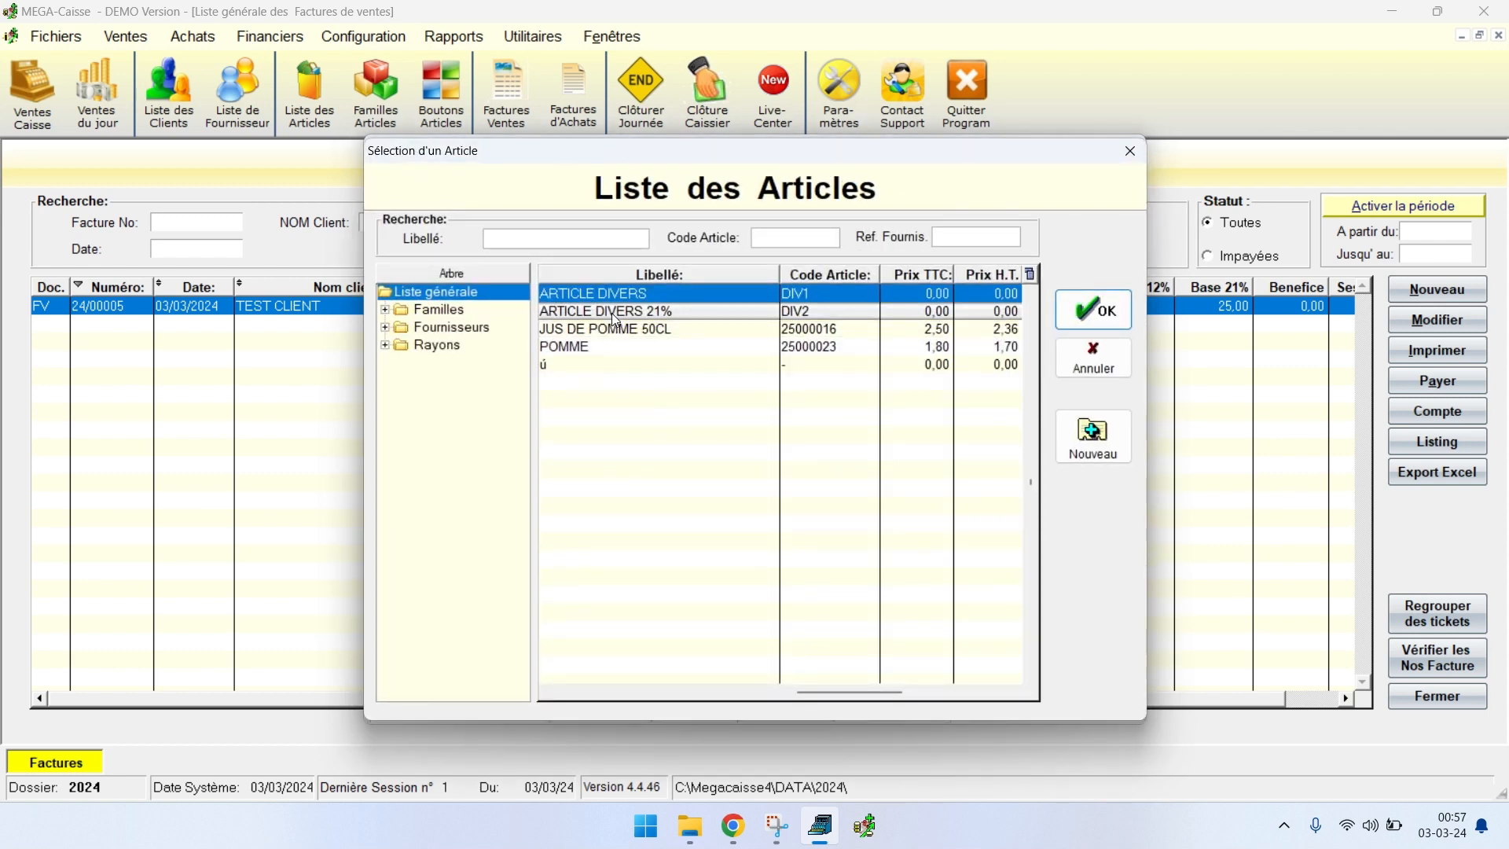
pyautogui.click(1070, 307)
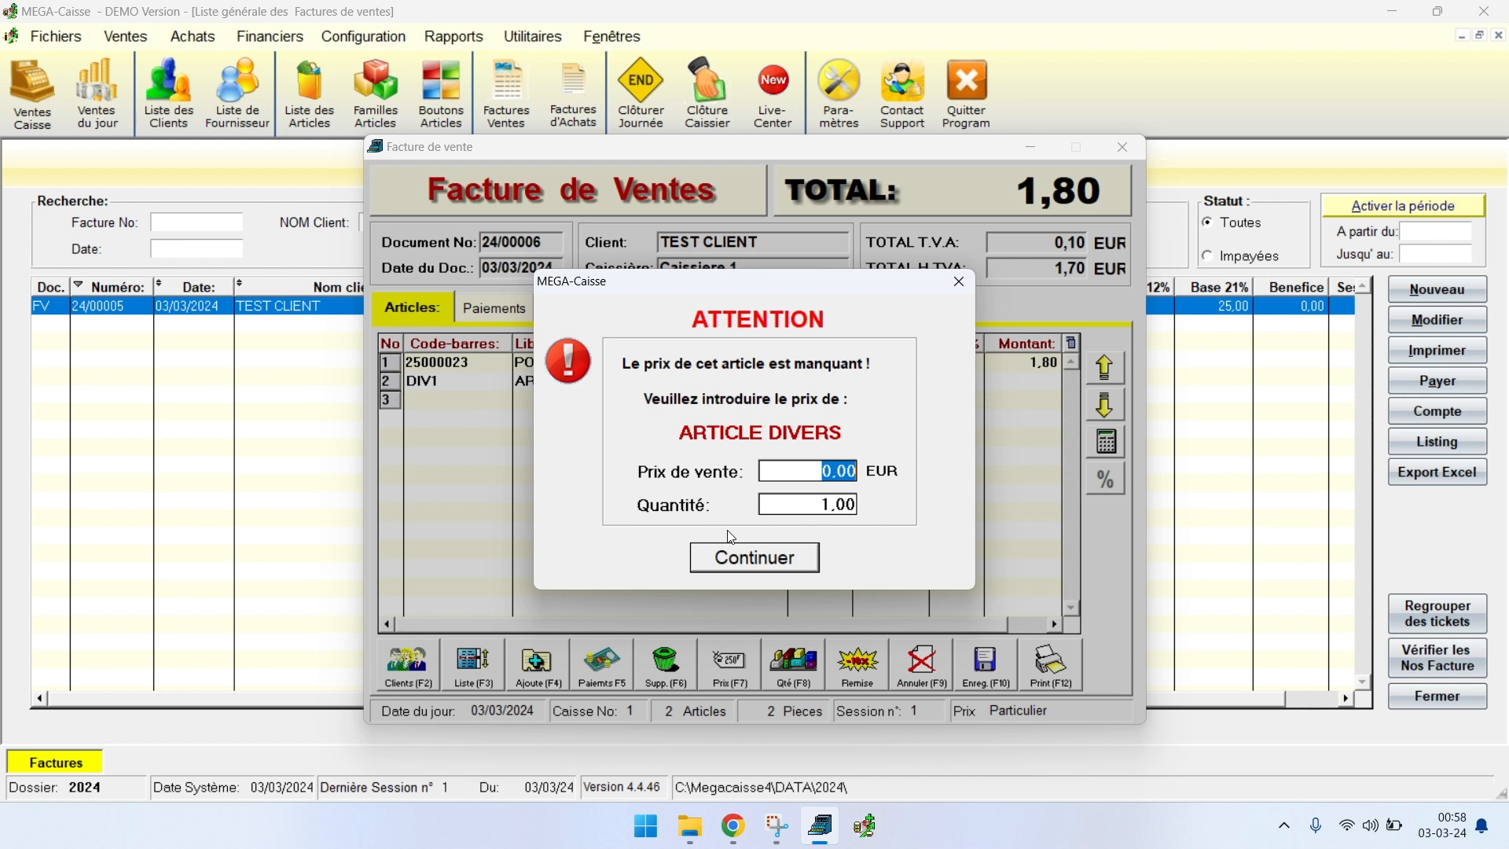
pyautogui.write('5')
pyautogui.press('Return')
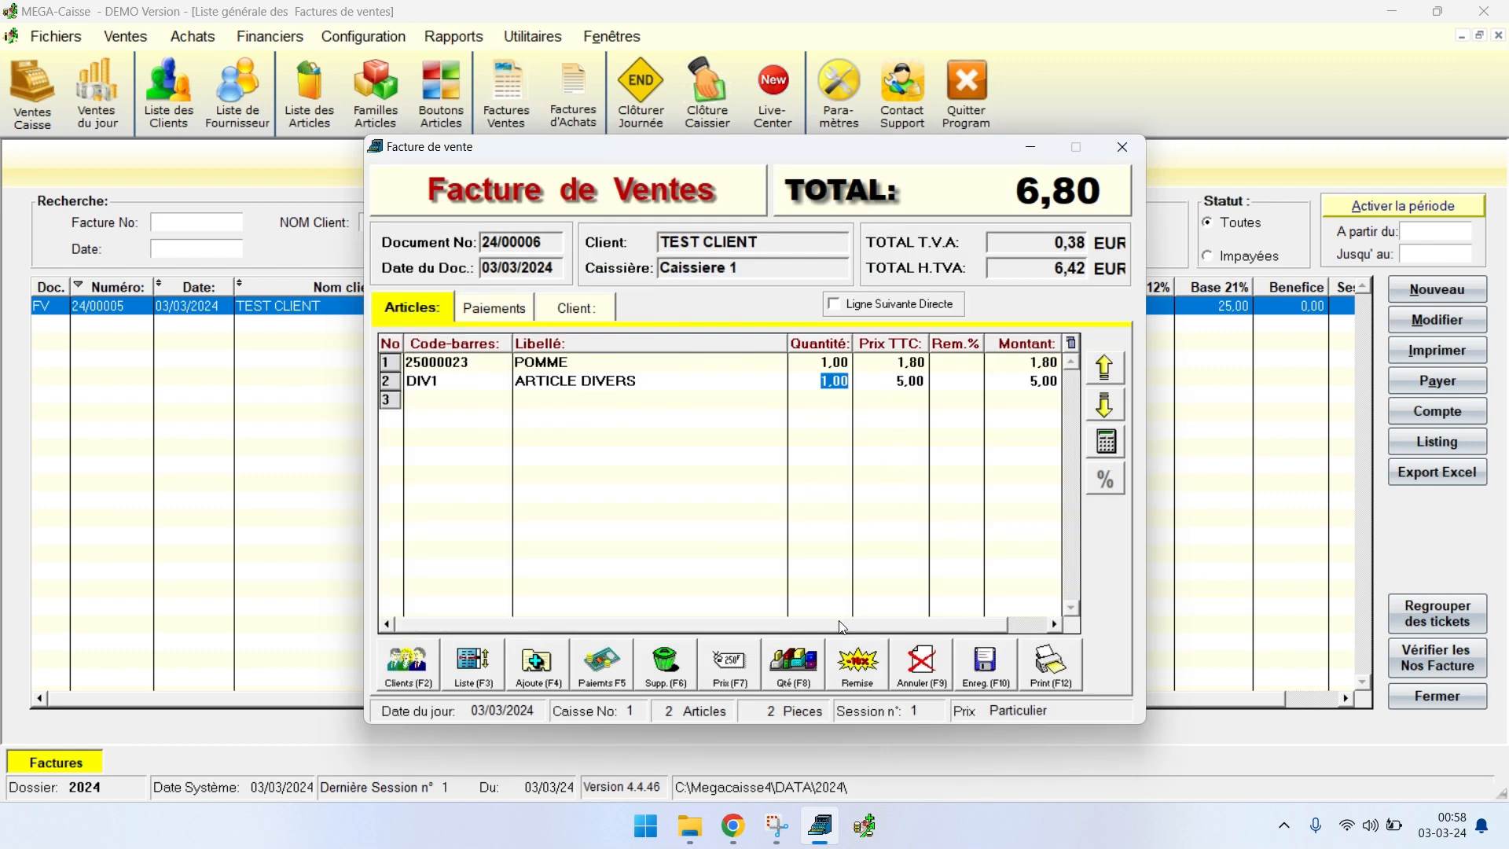
pyautogui.click(979, 664)
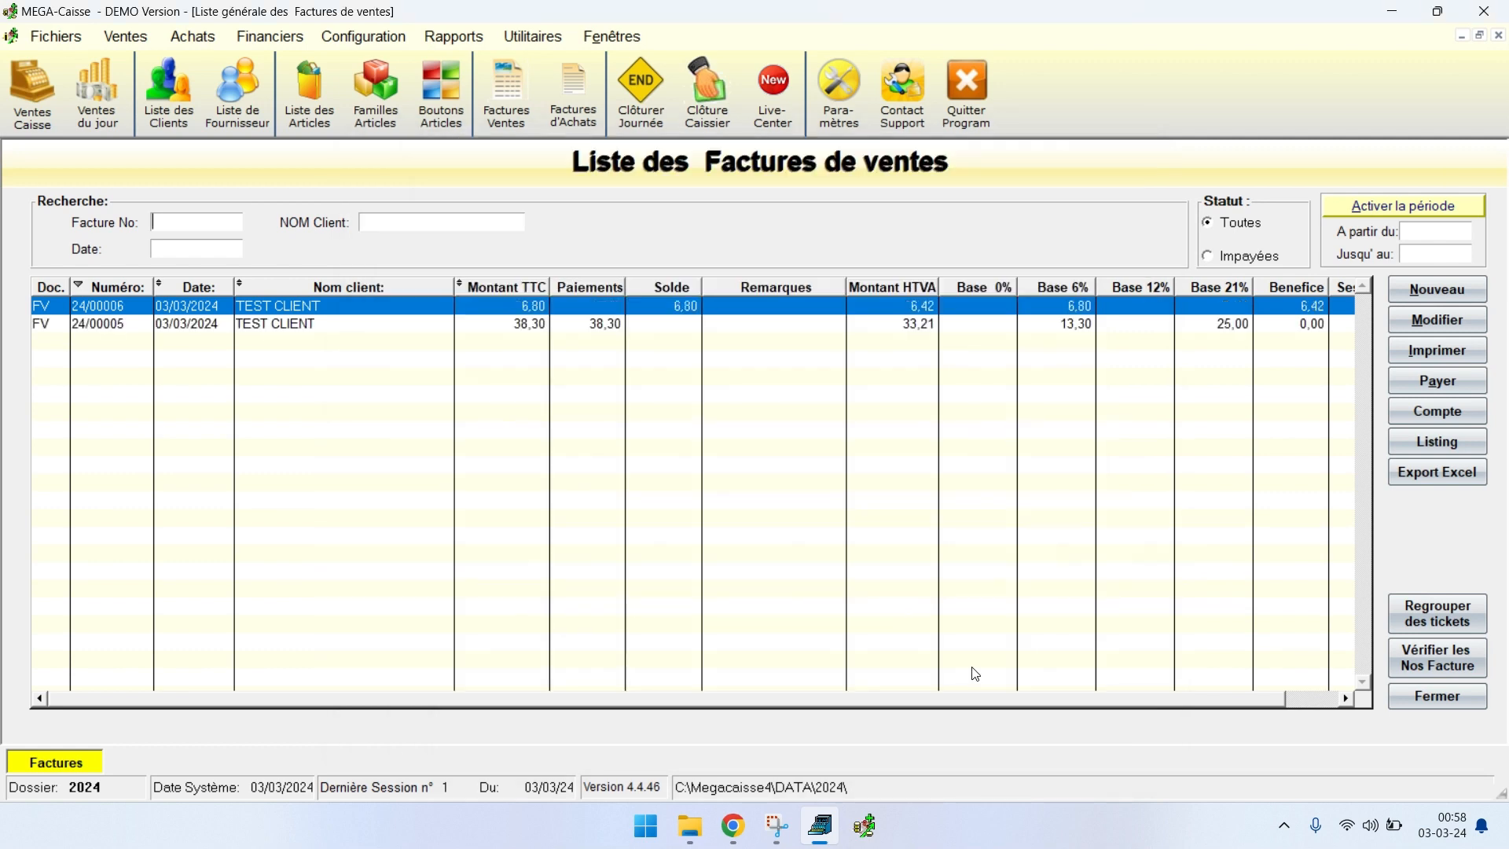
# Register a Bancontact payment of 21,80 EUR for the unpaid TEST CLIENT invoice
pyautogui.click(310, 308)
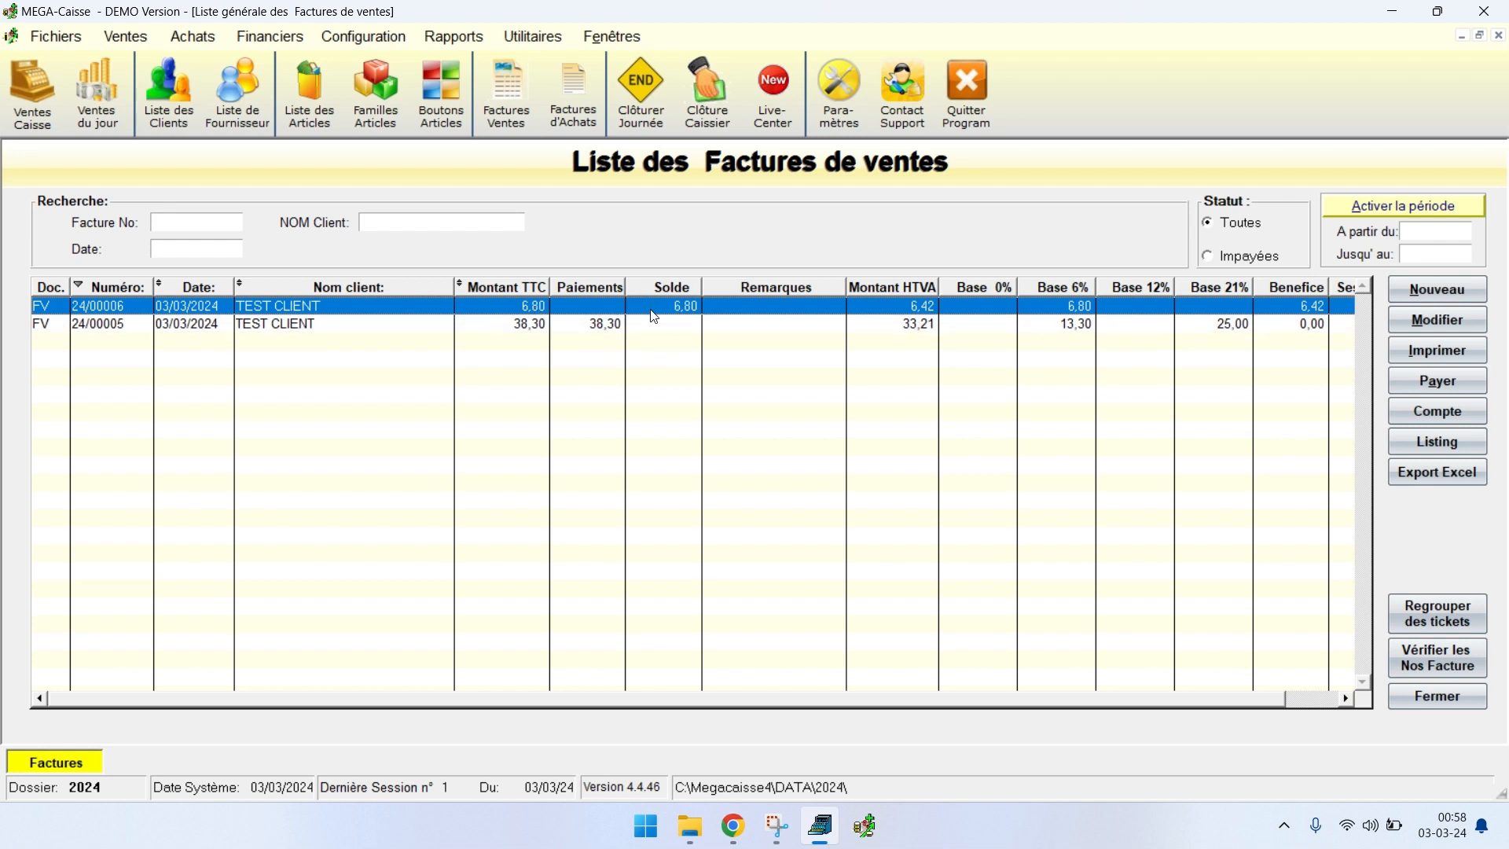
pyautogui.click(664, 326)
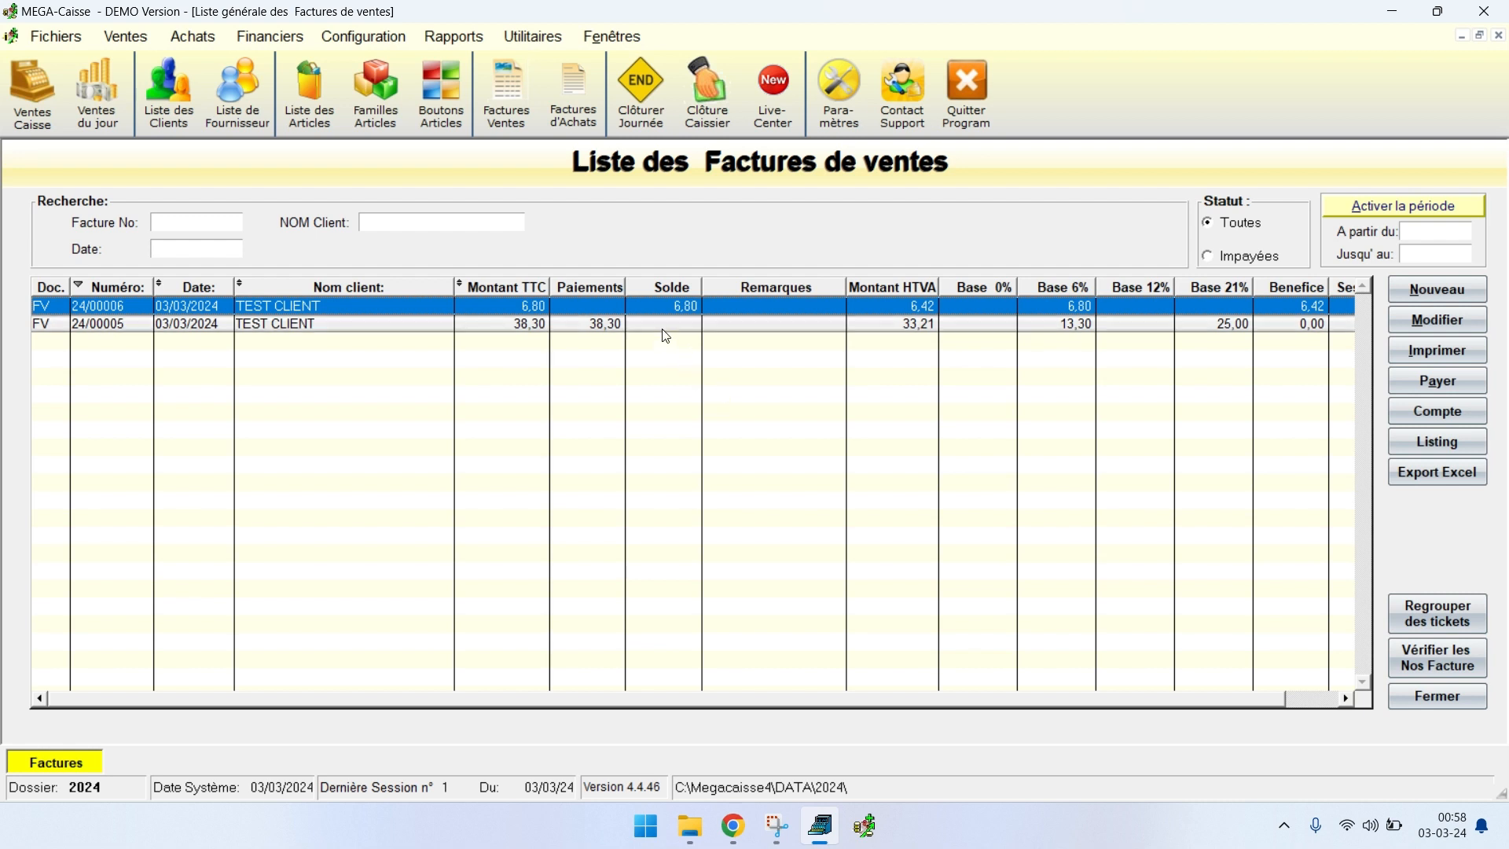
pyautogui.click(527, 307)
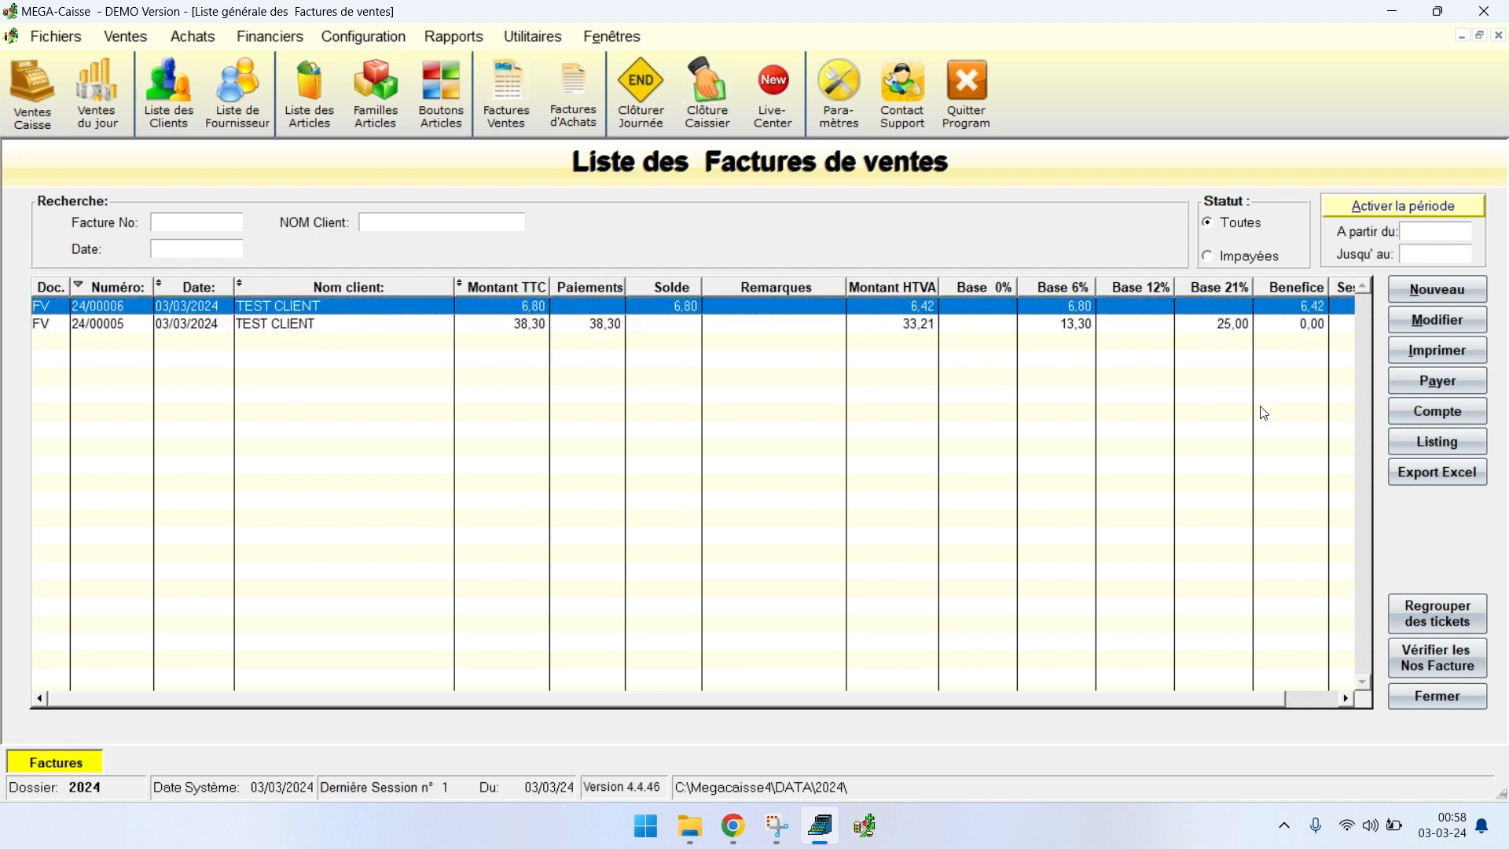
pyautogui.click(1434, 391)
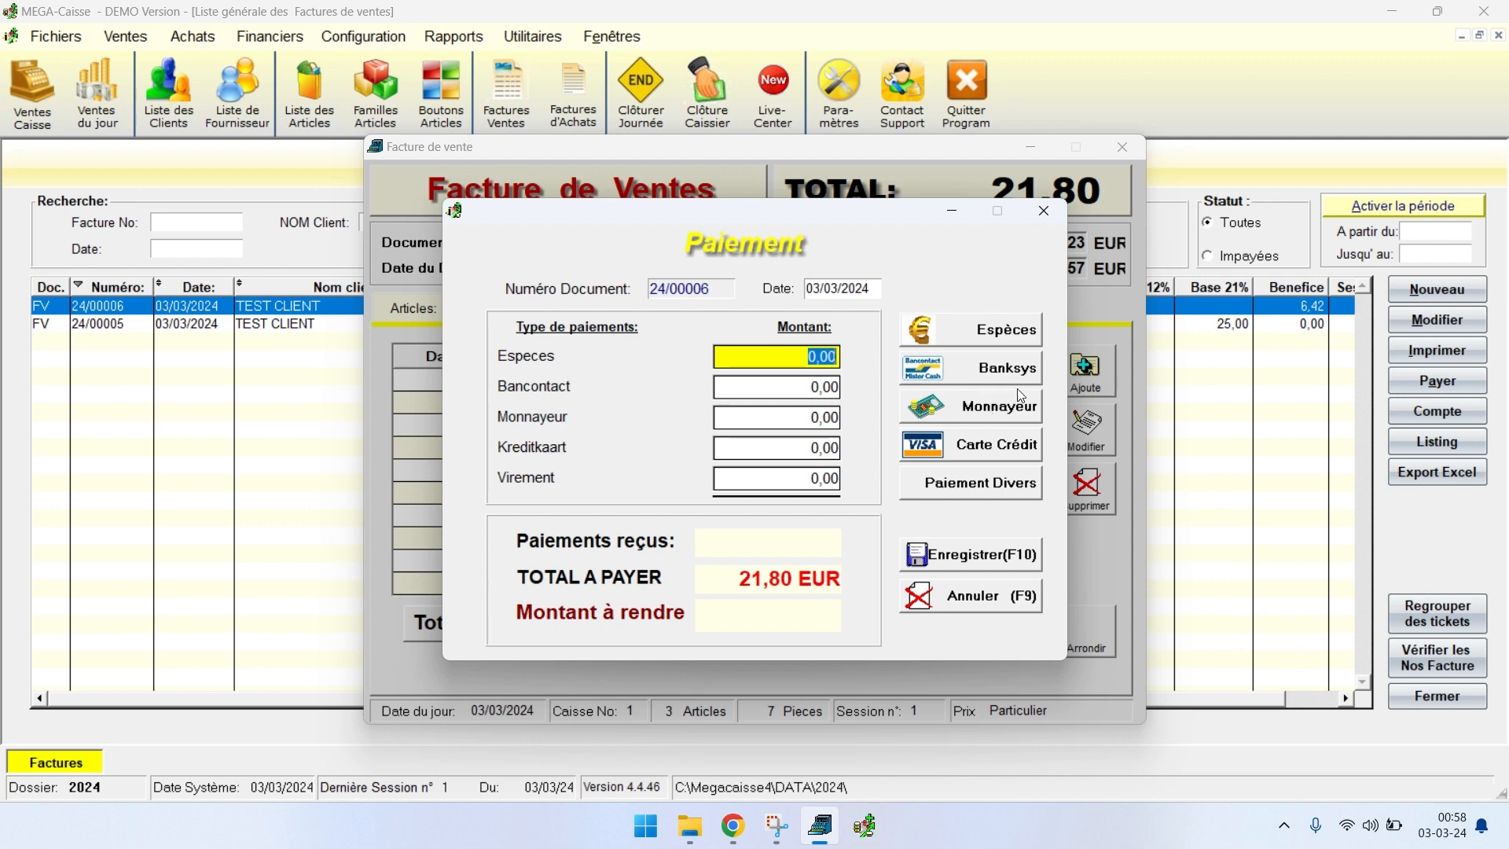
pyautogui.click(979, 370)
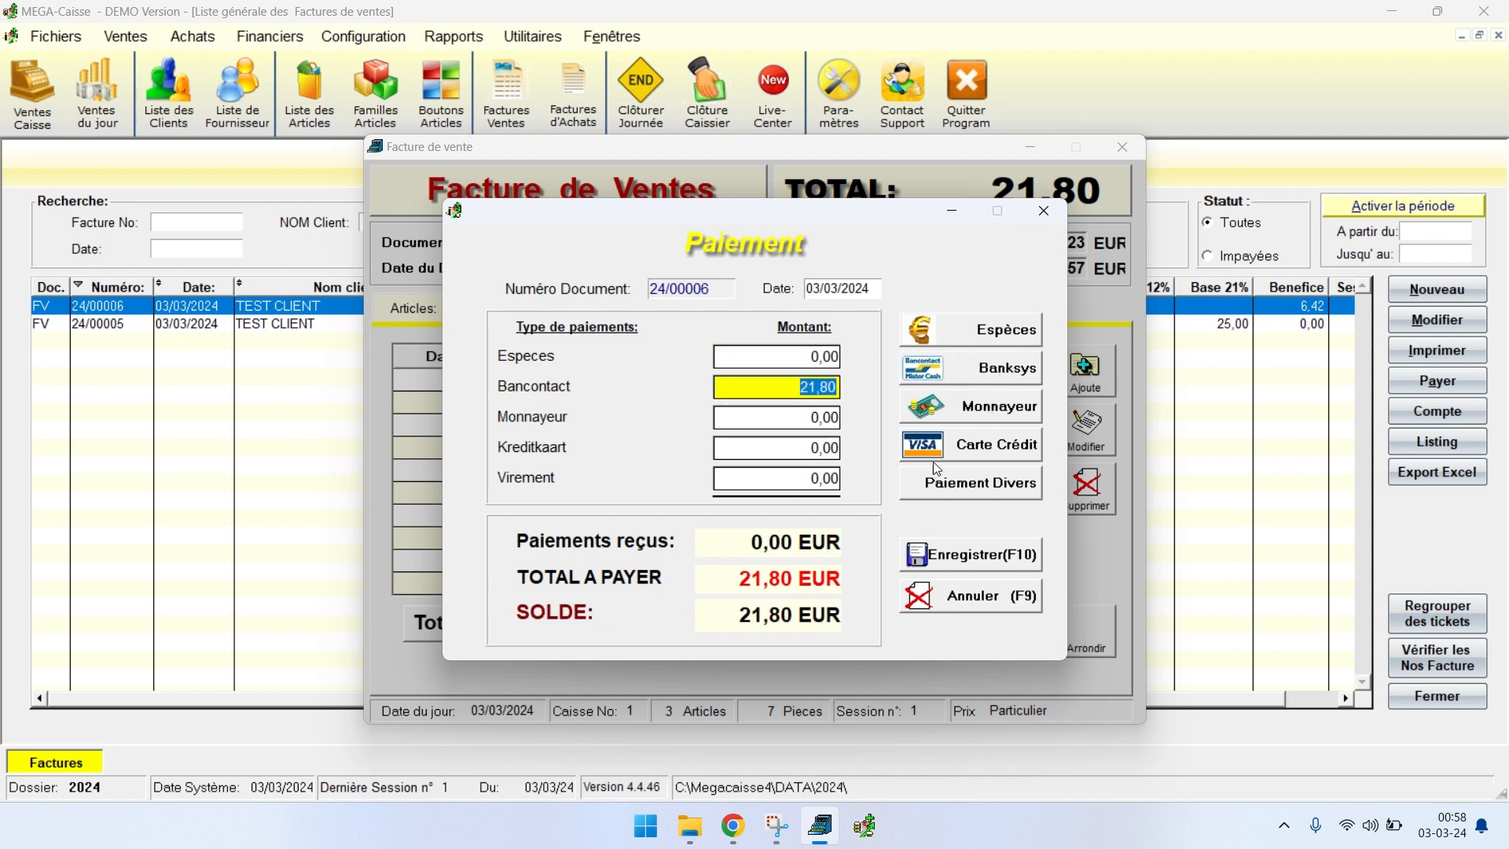
pyautogui.click(982, 556)
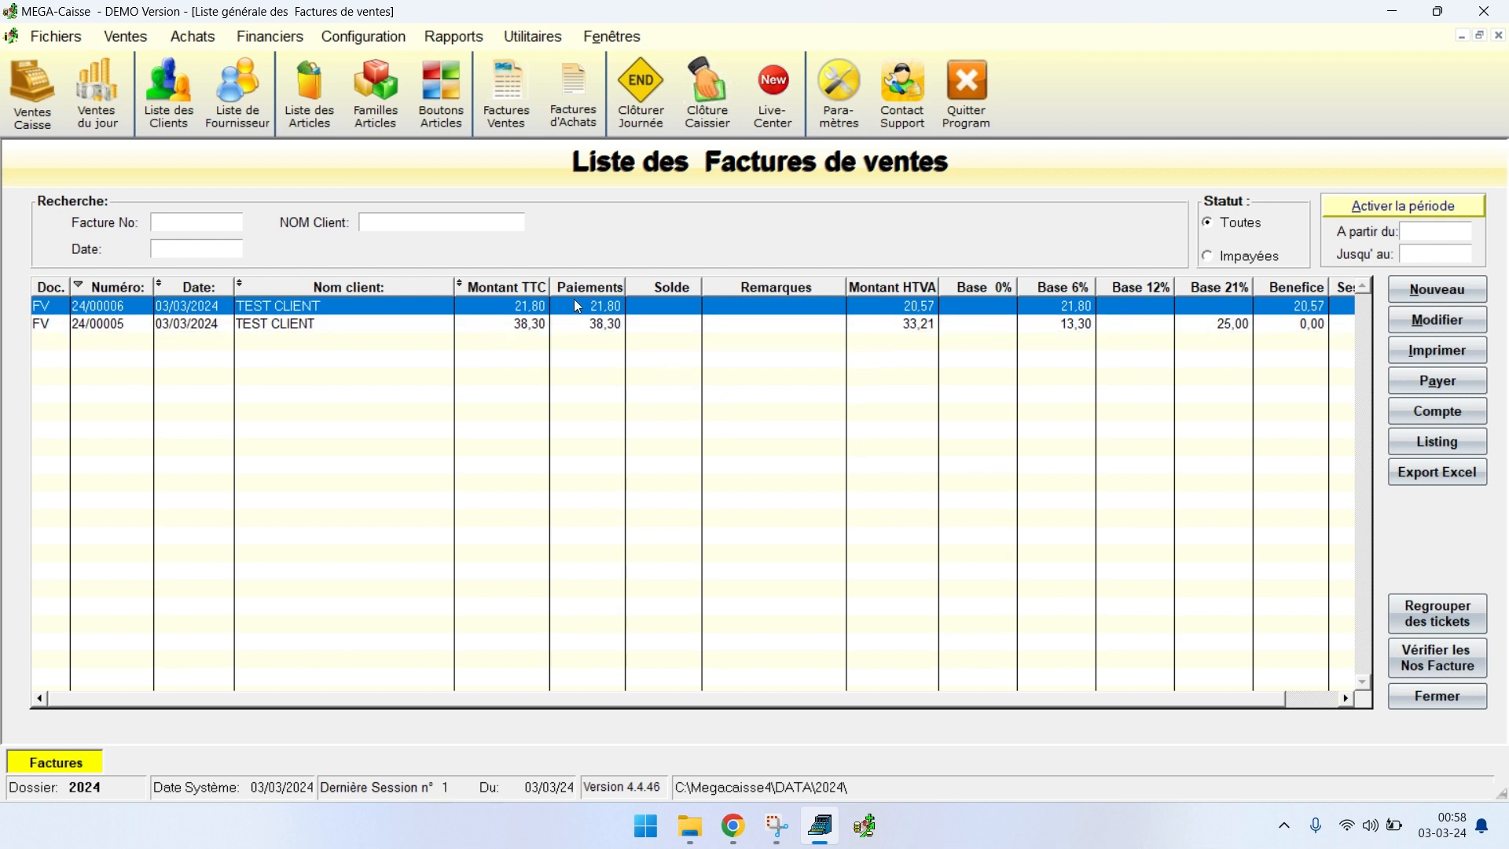
# View the print options for the newest TEST CLIENT invoice, leave without printing, and close the sales invoice list
pyautogui.click(1437, 350)
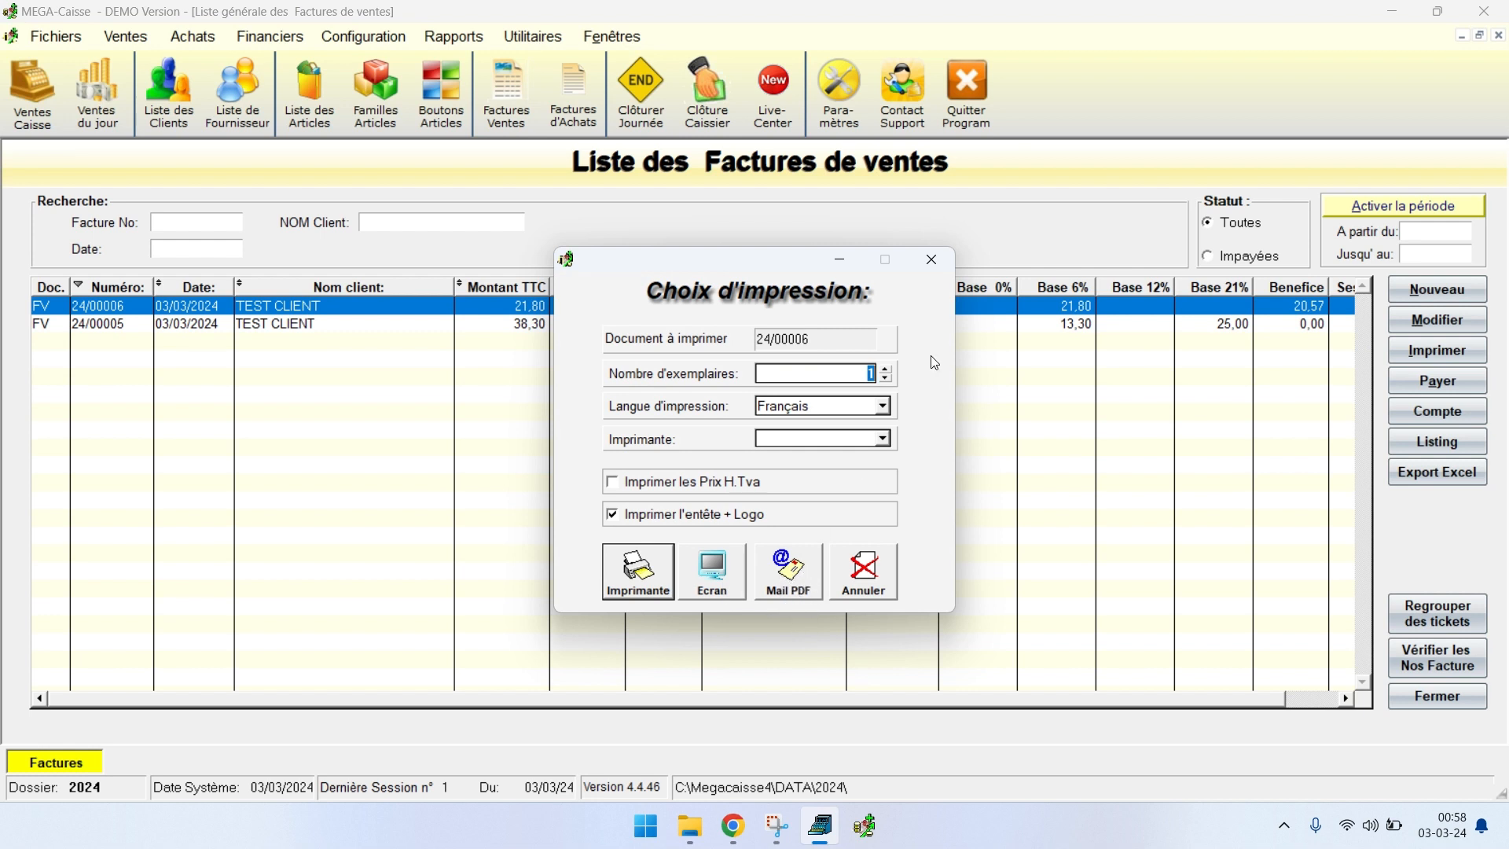
pyautogui.click(943, 265)
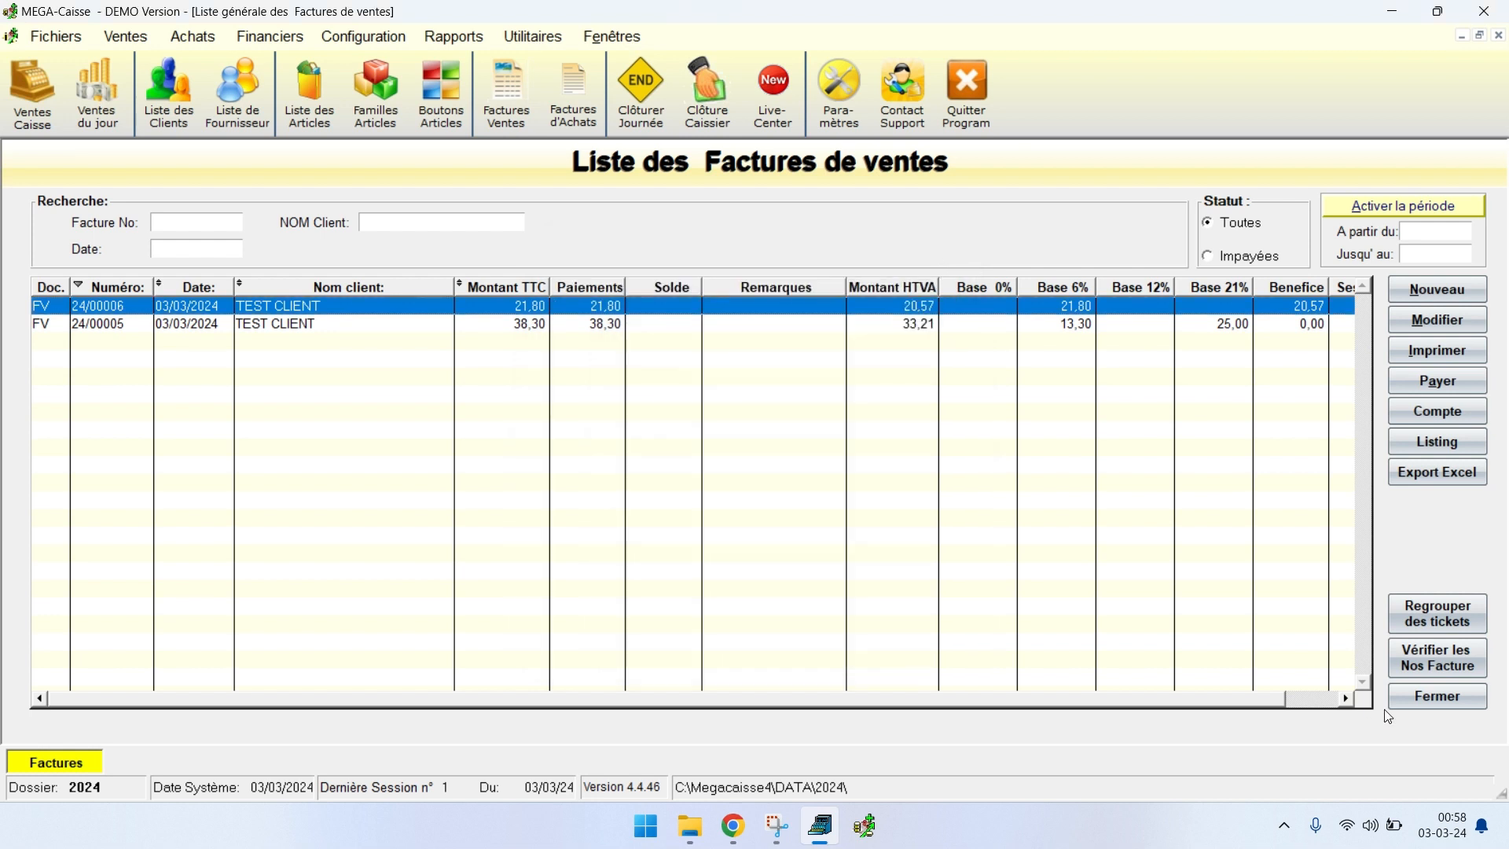
pyautogui.click(1419, 697)
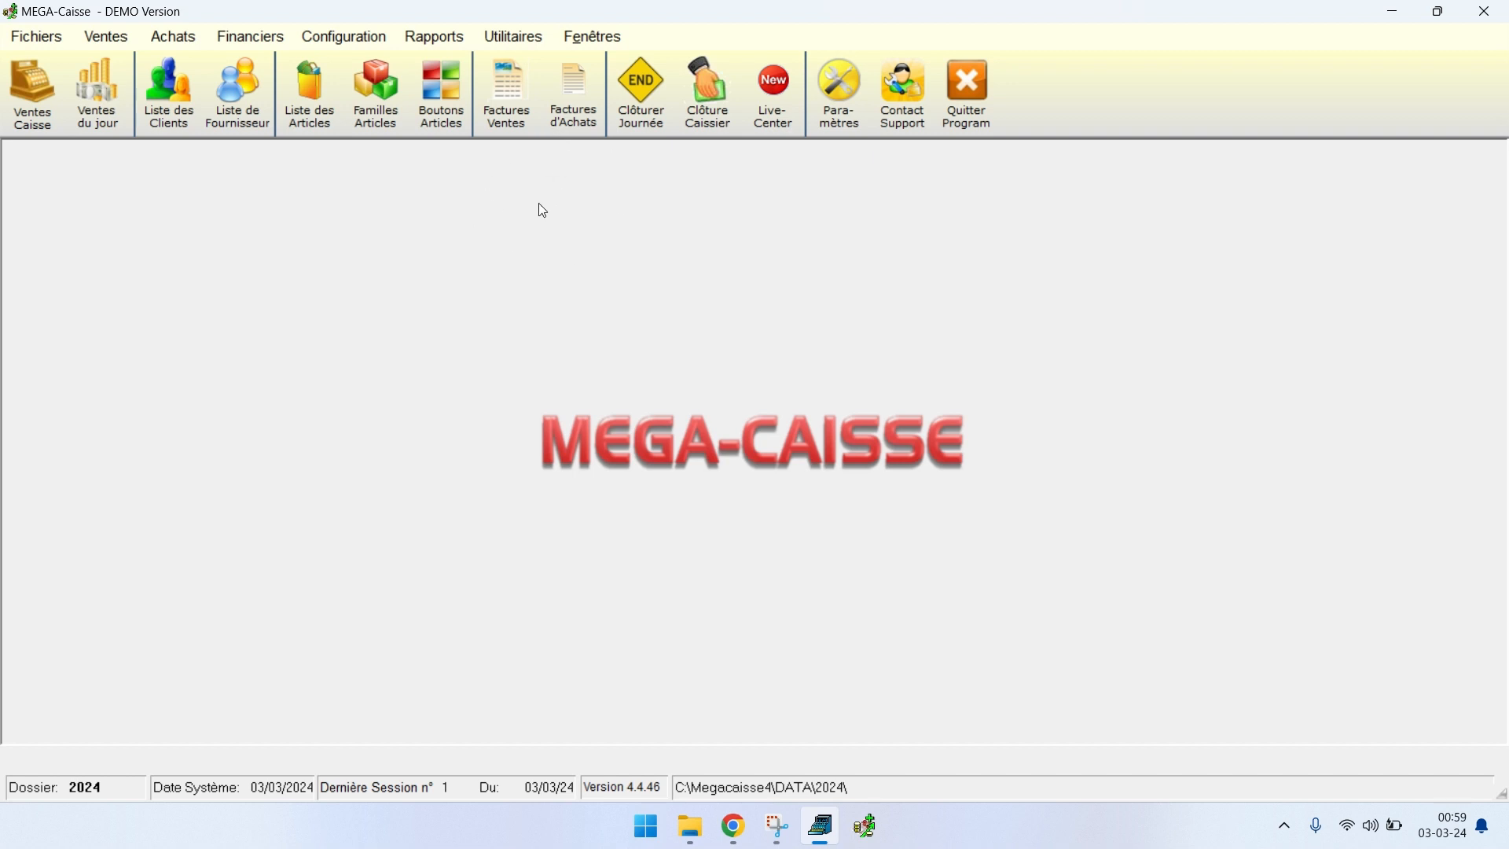
# View the purchase invoice list and close it
pyautogui.click(572, 105)
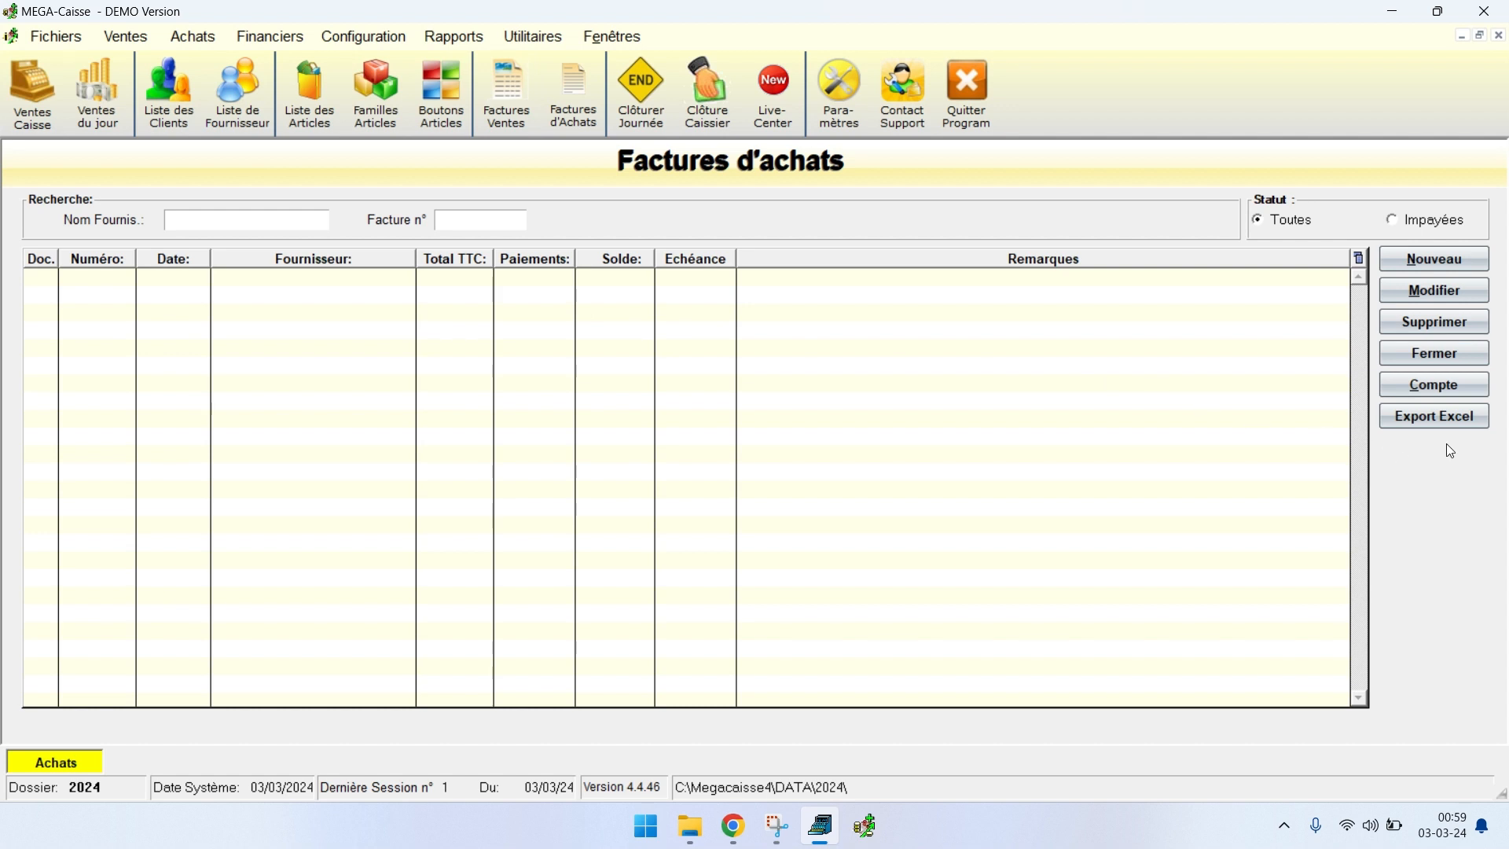
pyautogui.click(1397, 359)
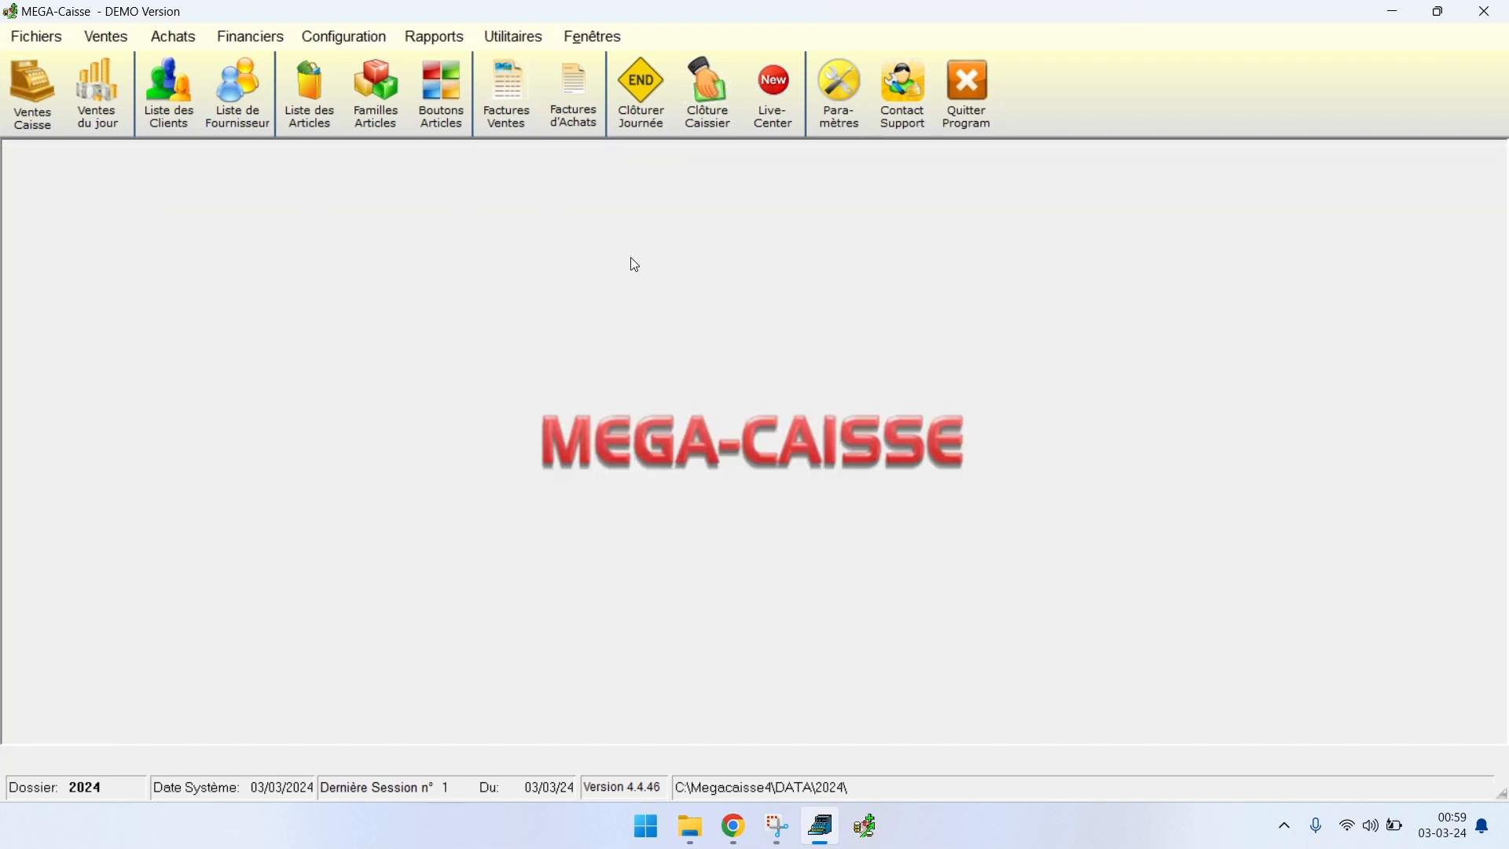